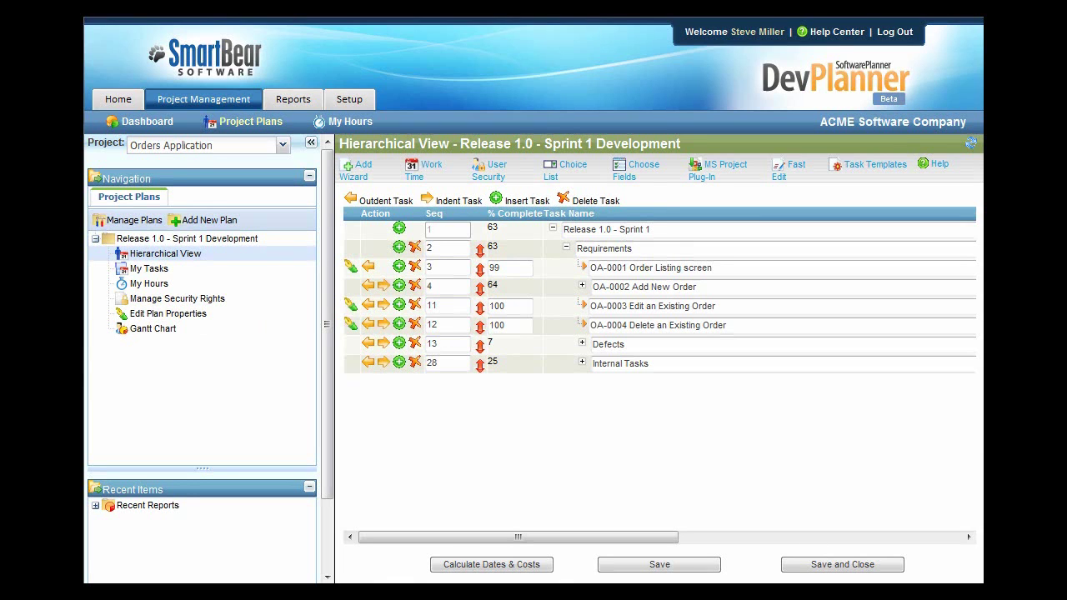
Widen the plan view, expand OA-0002 Add New Order and examine its subtasks' hours, dates and assignees
{"action": "left_click", "coordinate": [311, 142]}
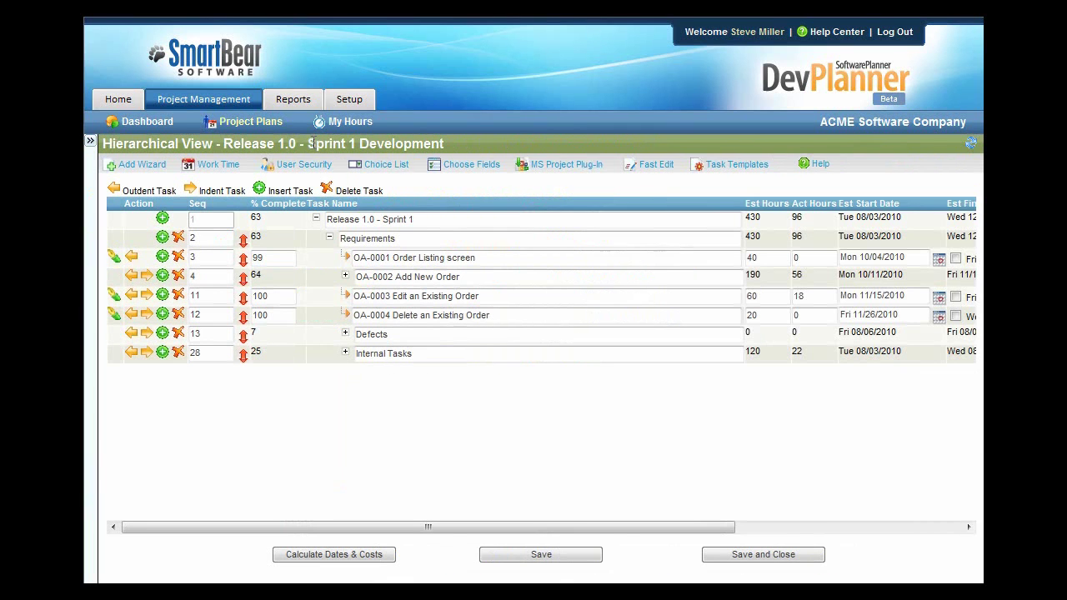
{"action": "left_click", "coordinate": [346, 277]}
{"action": "left_click", "coordinate": [548, 298]}
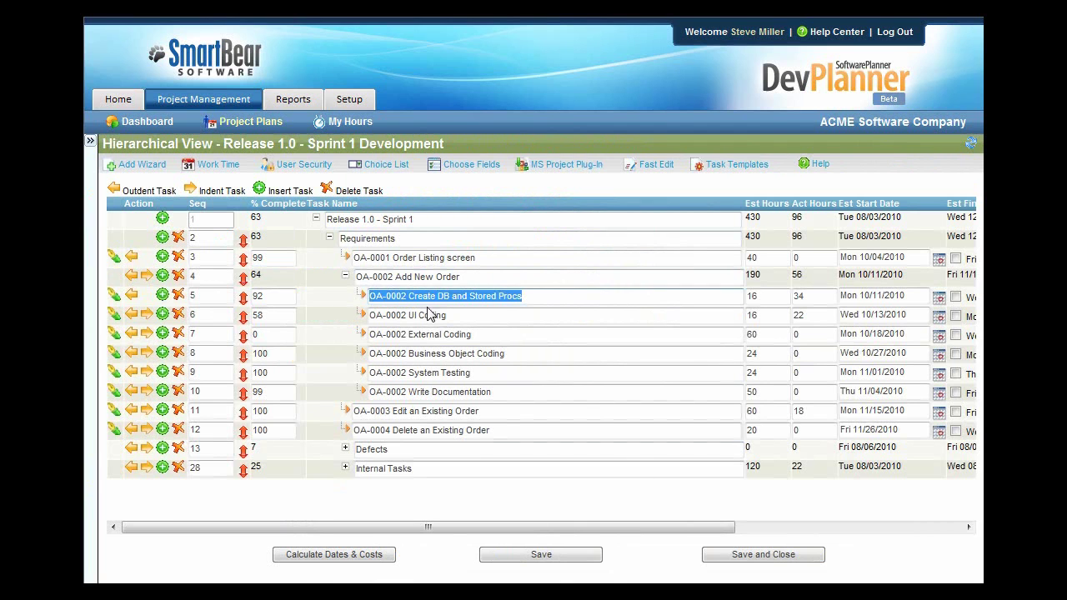
{"action": "left_click_drag", "start_coordinate": [632, 528], "coordinate": [633, 528]}
{"action": "key", "text": "Tab"}
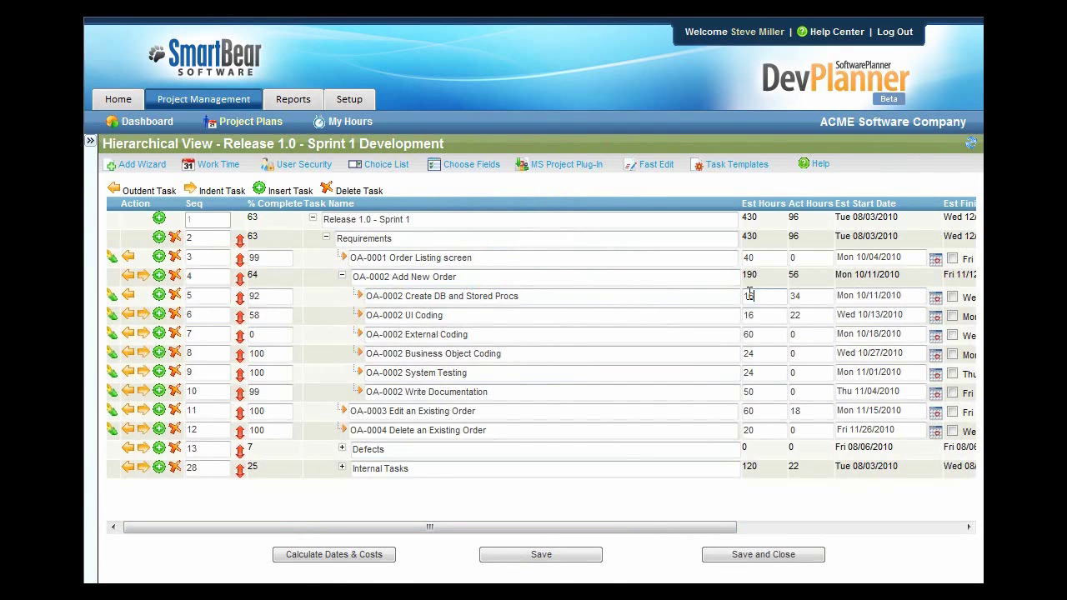
{"action": "left_click_drag", "start_coordinate": [726, 528], "coordinate": [951, 527]}
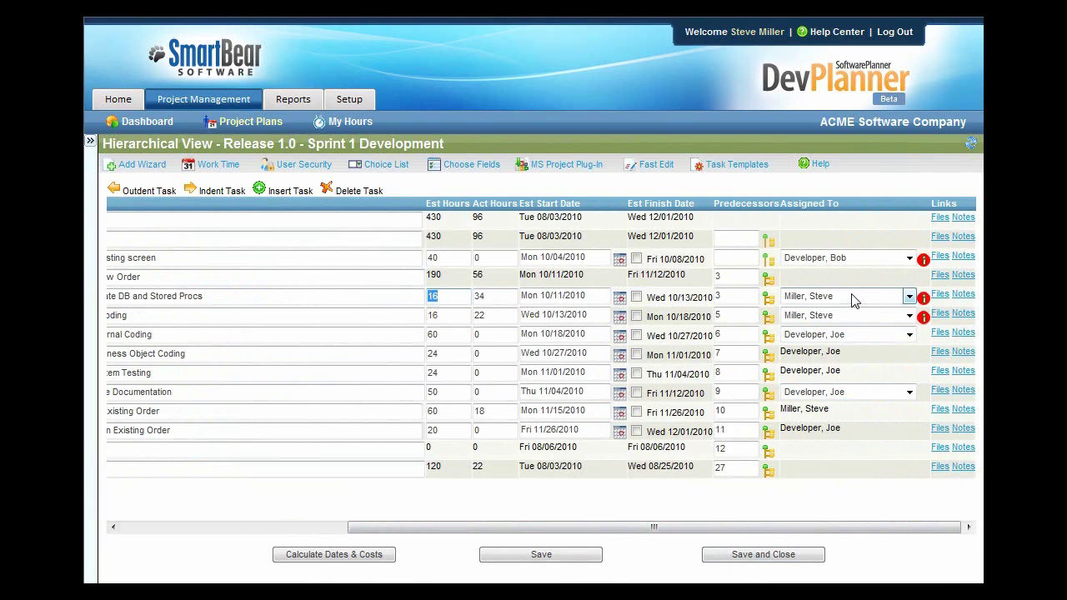
Check the resource availability of the assignee of OA-0002 Create DB and Stored Procs, showing the work details for Thu 10/21/2010
{"action": "mouse_move", "coordinate": [924, 302]}
{"action": "left_click", "coordinate": [924, 298]}
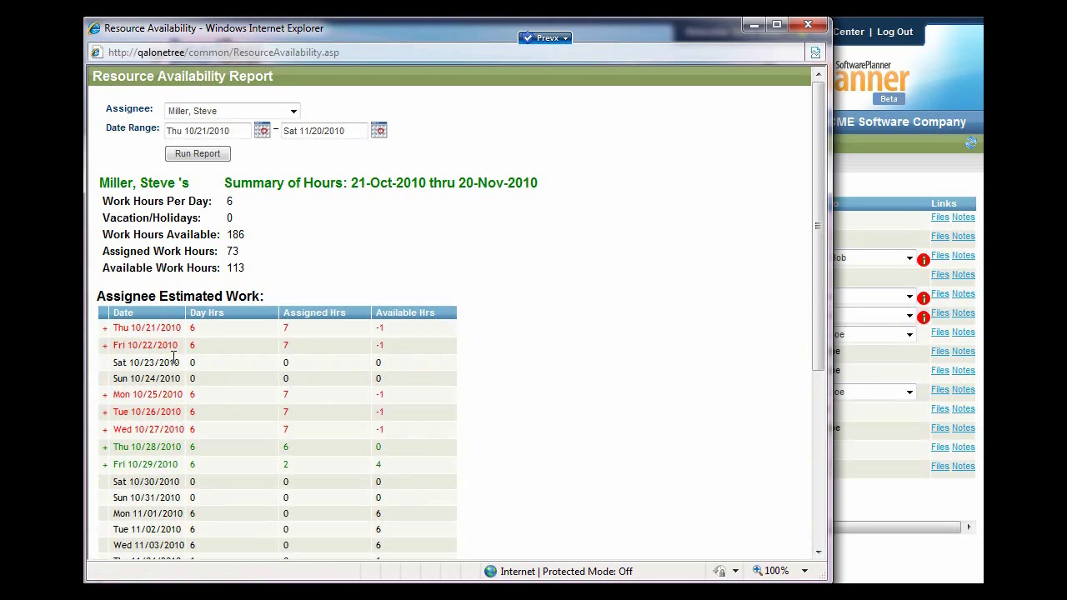
{"action": "left_click", "coordinate": [105, 328]}
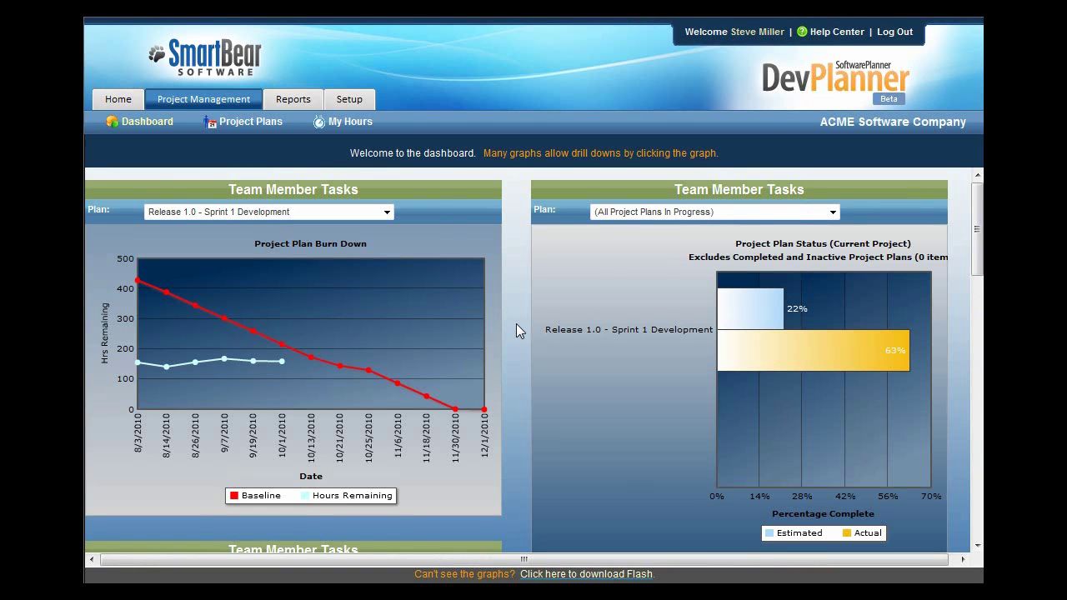
Review the dashboard graphs, from plan burn down through assigned hours and velocity to slipping tasks by assignee
{"action": "scroll", "coordinate": [516, 324], "scroll_direction": "down", "scroll_amount": 5}
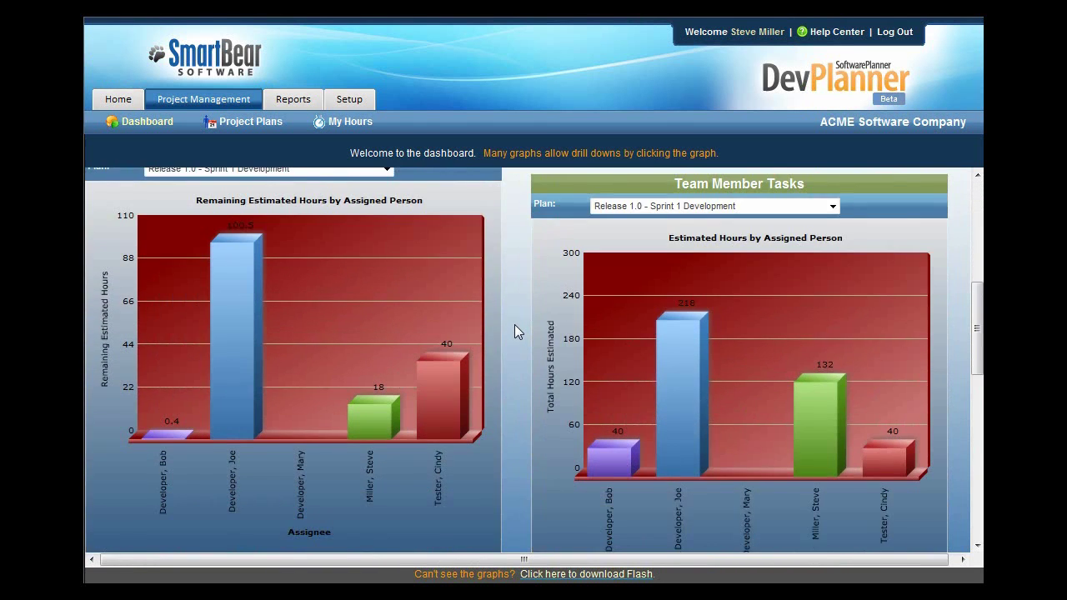
{"action": "scroll", "coordinate": [515, 326], "scroll_direction": "down", "scroll_amount": 5}
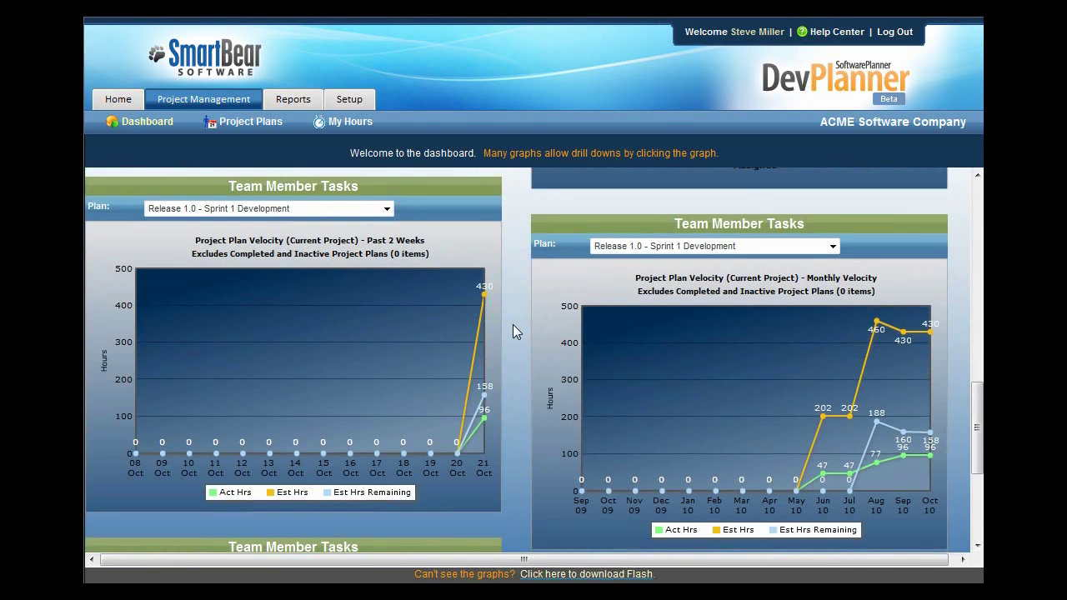
{"action": "scroll", "coordinate": [513, 331], "scroll_direction": "down", "scroll_amount": 3}
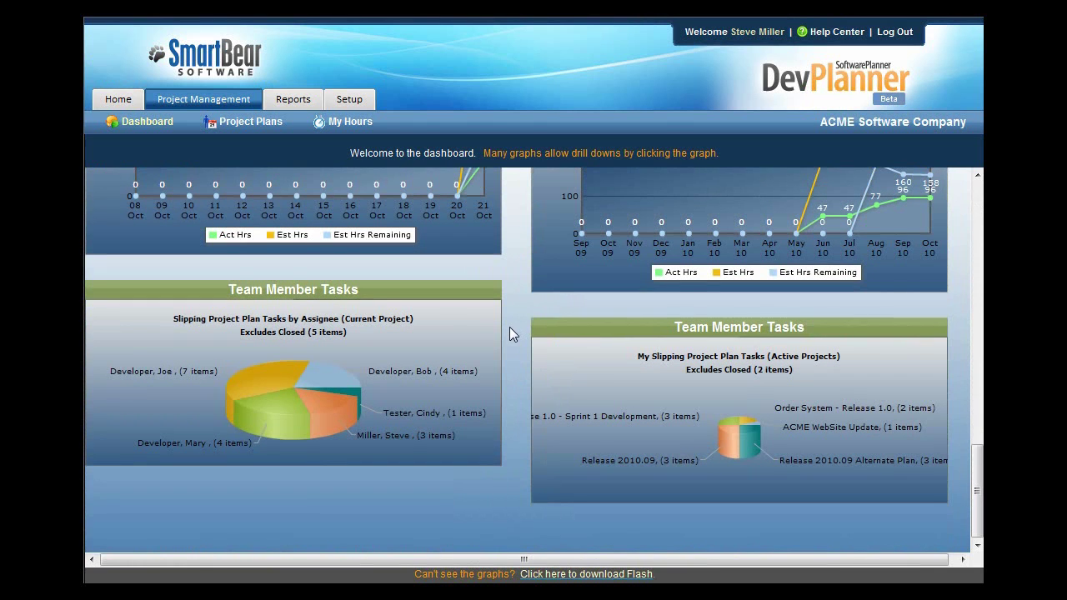
{"action": "mouse_move", "coordinate": [292, 377]}
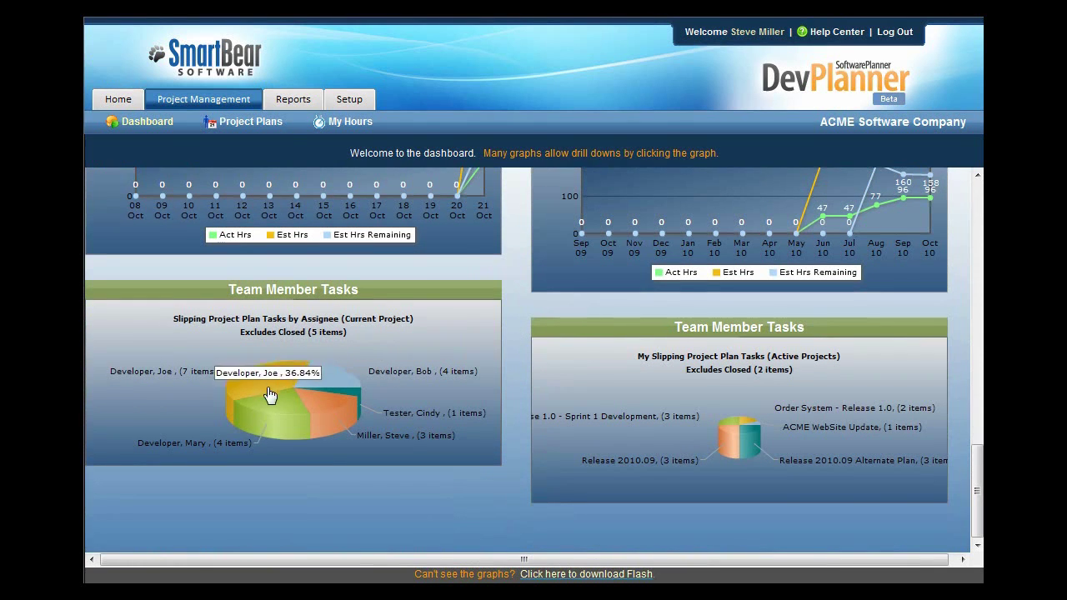
{"action": "mouse_move", "coordinate": [331, 381]}
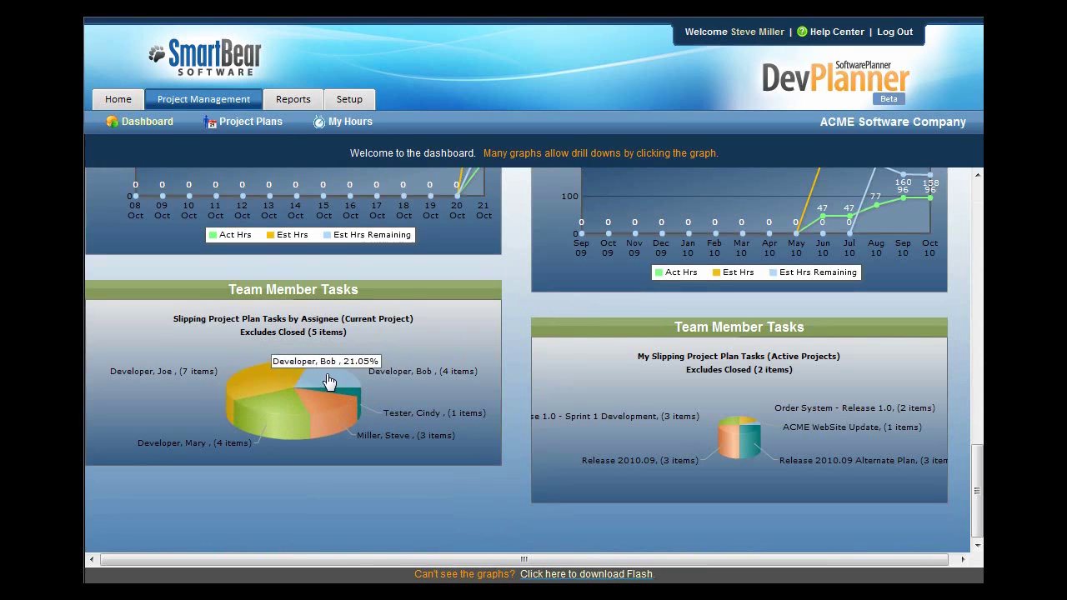
Drill down into the slipping project plan tasks by assignee, review the listed tasks and close the details
{"action": "mouse_move", "coordinate": [317, 429]}
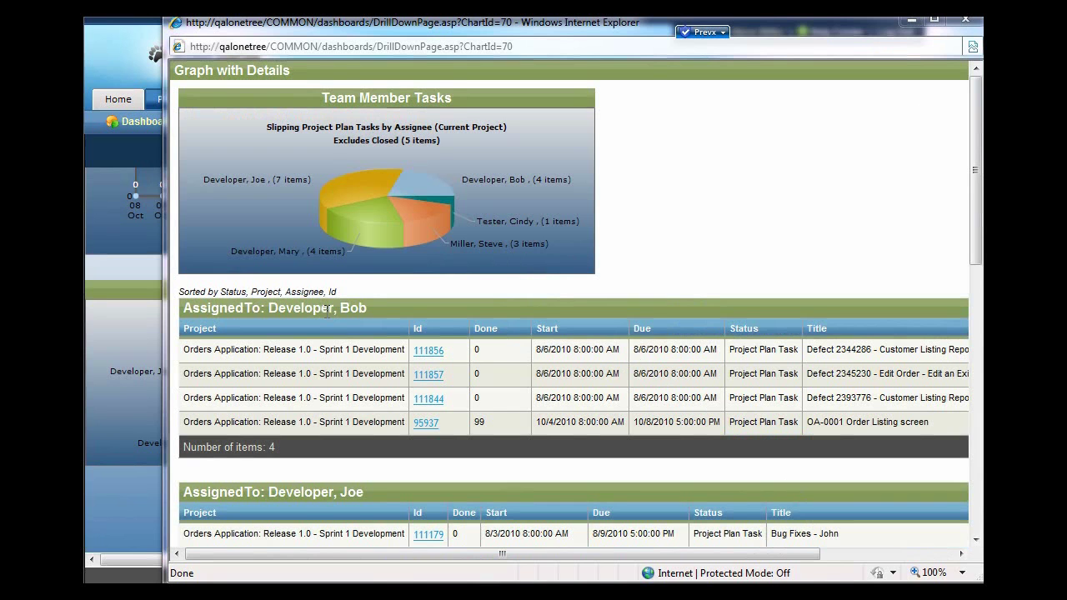
{"action": "scroll", "coordinate": [338, 341], "scroll_direction": "down", "scroll_amount": 3}
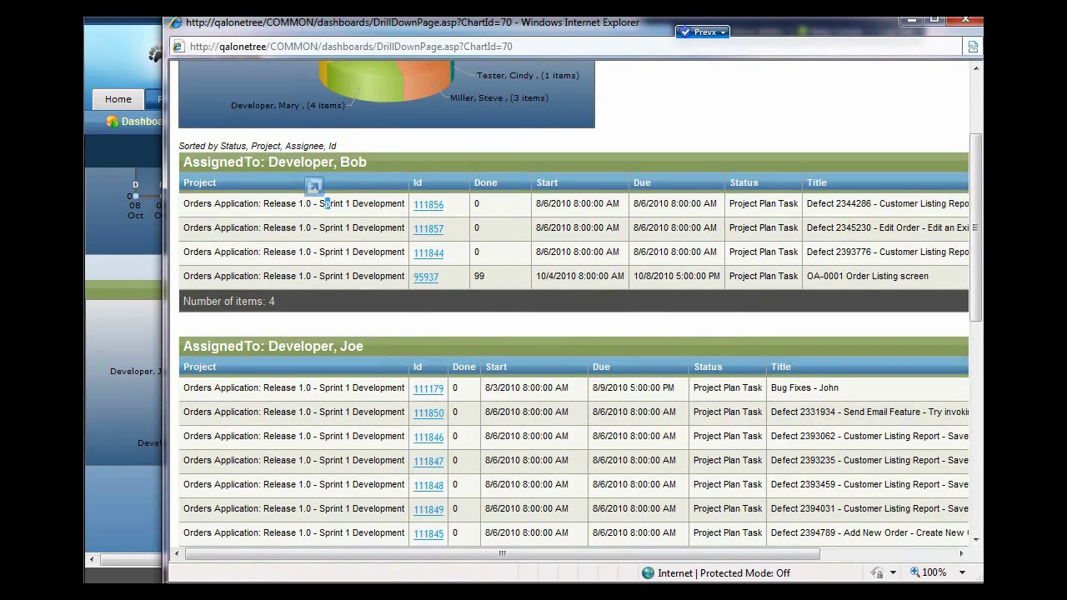
{"action": "key", "text": "alt+F4"}
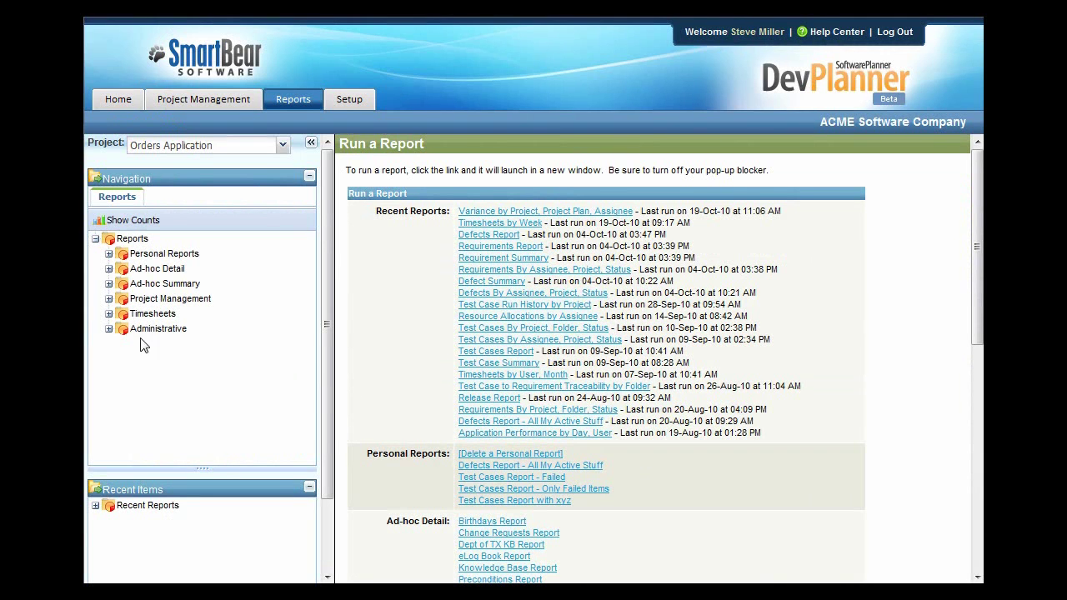
Look through the available Project Management and Timesheets reports
{"action": "left_click", "coordinate": [108, 299]}
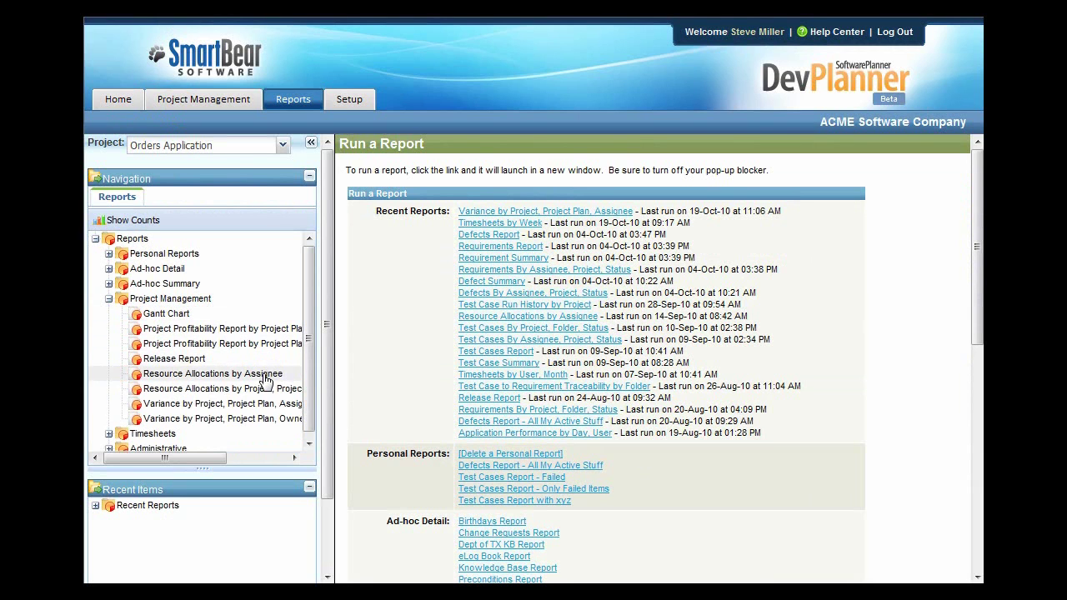
{"action": "left_click", "coordinate": [109, 300]}
{"action": "left_click", "coordinate": [109, 314]}
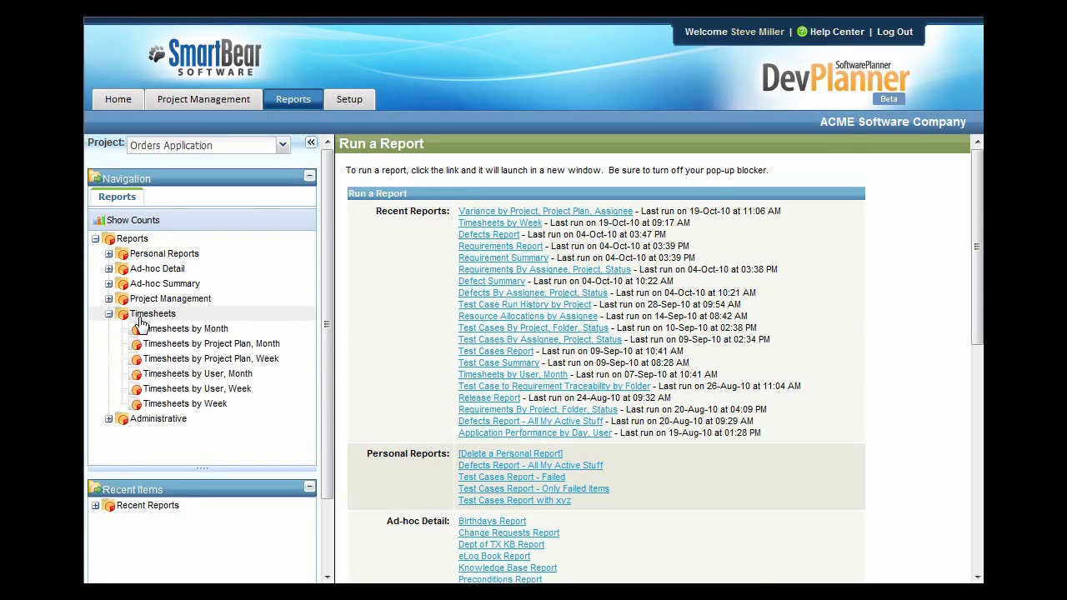
Run the Variance by Project, Project Plan, Assignee report and go to the signed-in user's section under Orders Application, Release 1.0 - Sprint 1 Development
{"action": "left_click", "coordinate": [109, 298]}
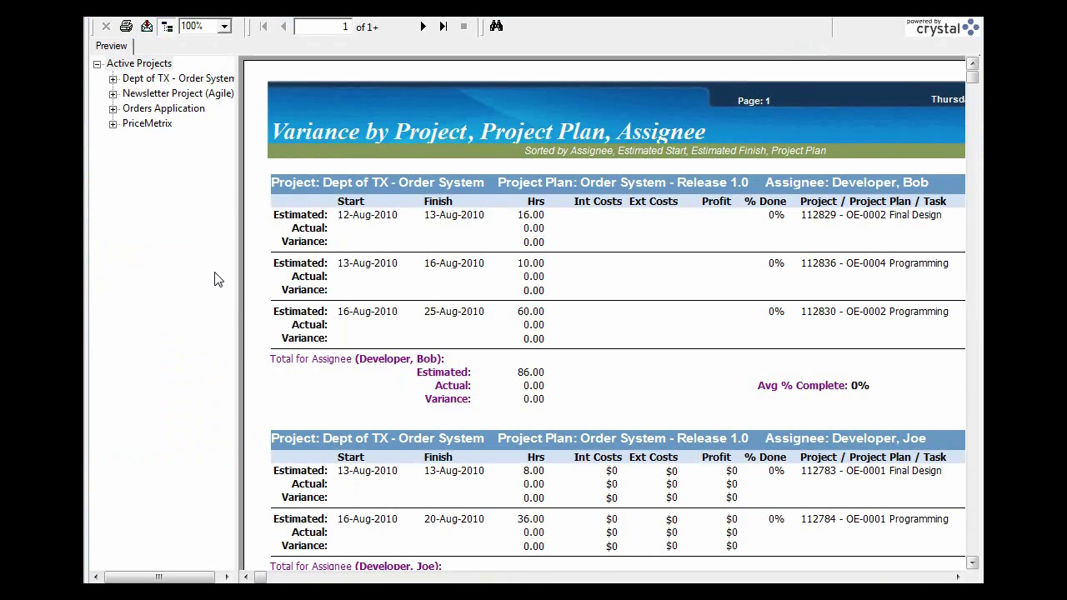
{"action": "left_click", "coordinate": [113, 109]}
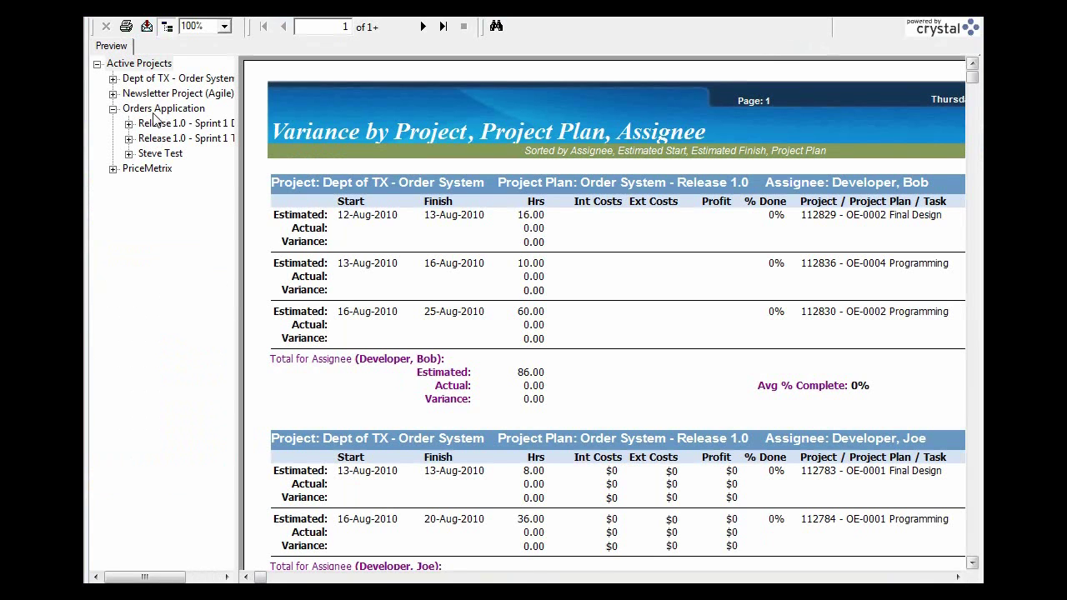
{"action": "left_click", "coordinate": [129, 125]}
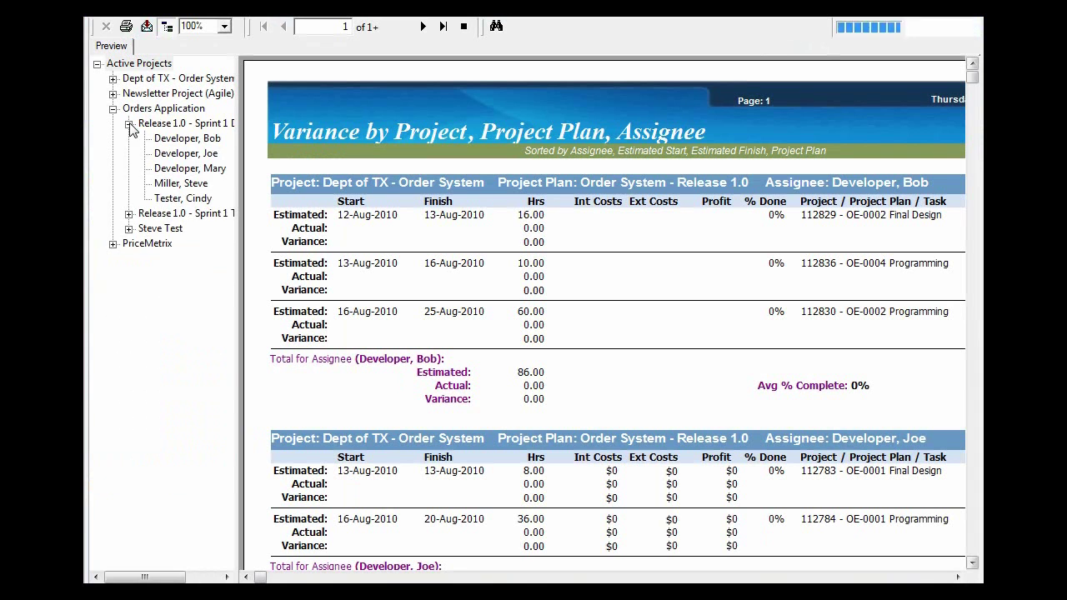
{"action": "left_click", "coordinate": [194, 187]}
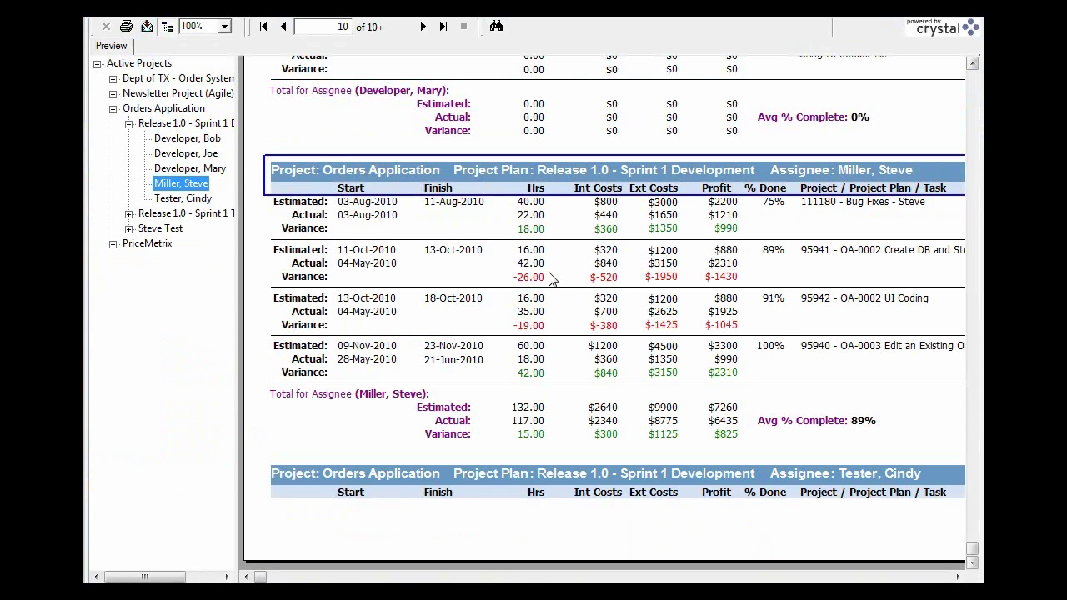
Examine the estimated, actual and variance hours and the percent done of the assignee's Bug Fixes and Create DB tasks
{"action": "left_click", "coordinate": [536, 205]}
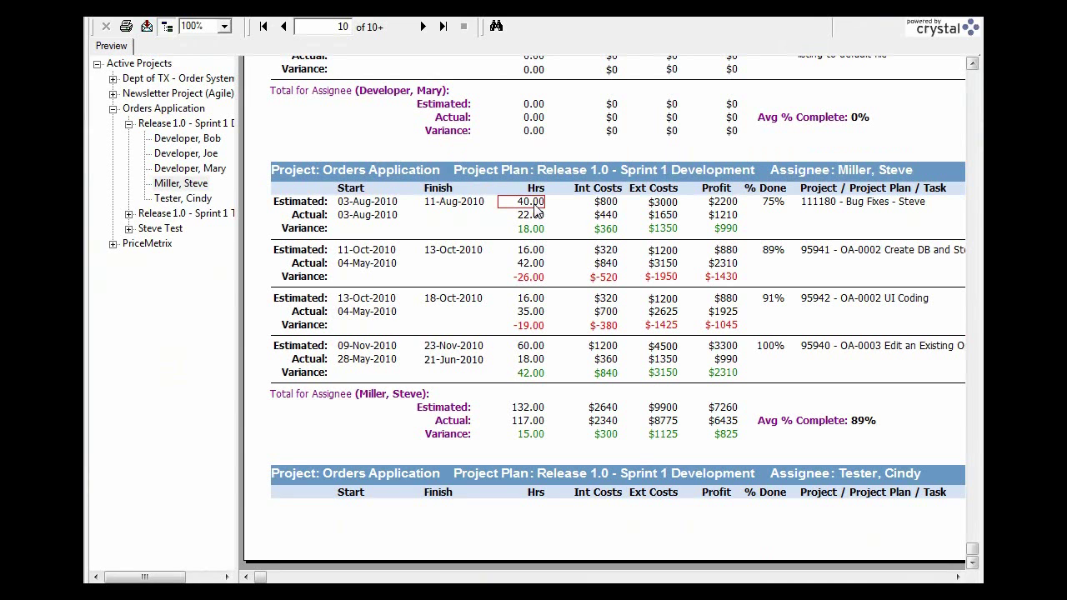
{"action": "left_click", "coordinate": [531, 217]}
{"action": "left_click", "coordinate": [532, 230]}
{"action": "left_click", "coordinate": [776, 204]}
{"action": "left_click", "coordinate": [534, 229]}
{"action": "left_click", "coordinate": [533, 278]}
{"action": "left_click", "coordinate": [531, 229]}
{"action": "left_click", "coordinate": [530, 277]}
{"action": "left_click", "coordinate": [677, 292]}
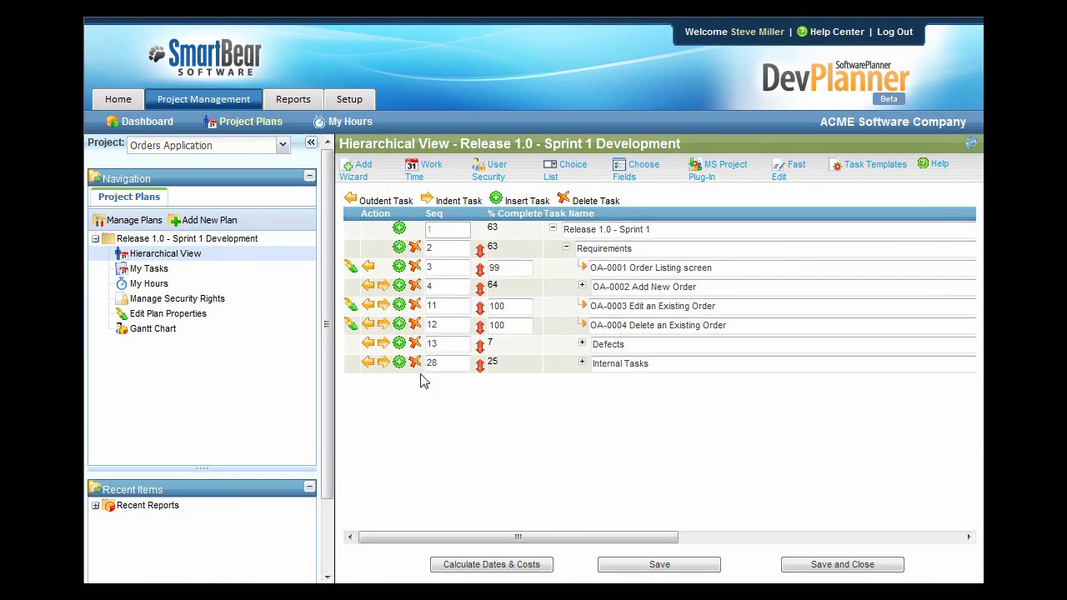
Start a new project plan named "Order Reporting - Release 1 Sprint 1"
{"action": "left_click", "coordinate": [219, 220]}
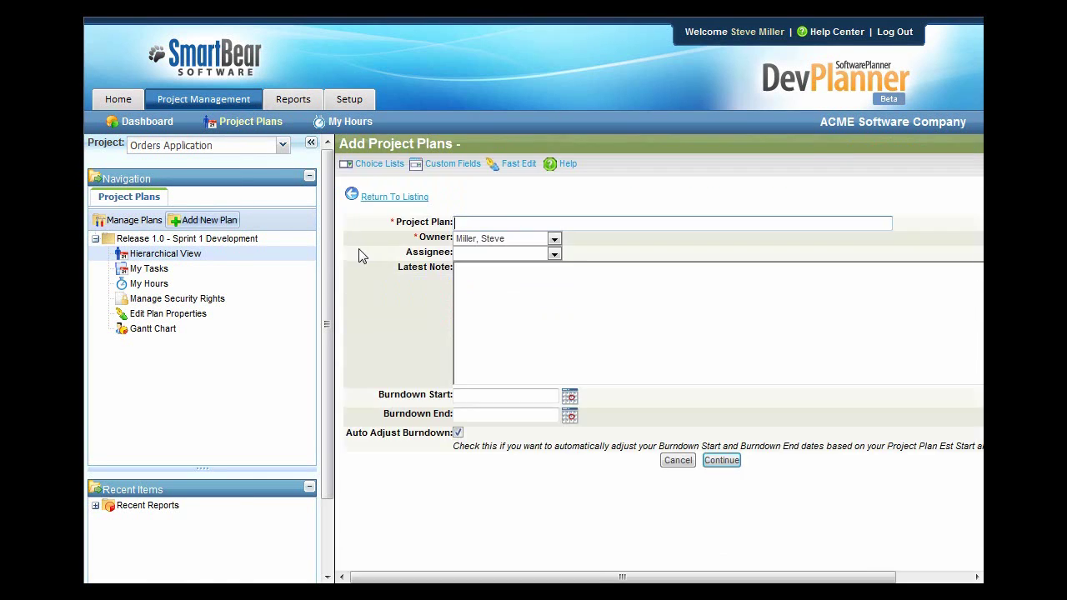
{"action": "left_click", "coordinate": [491, 220]}
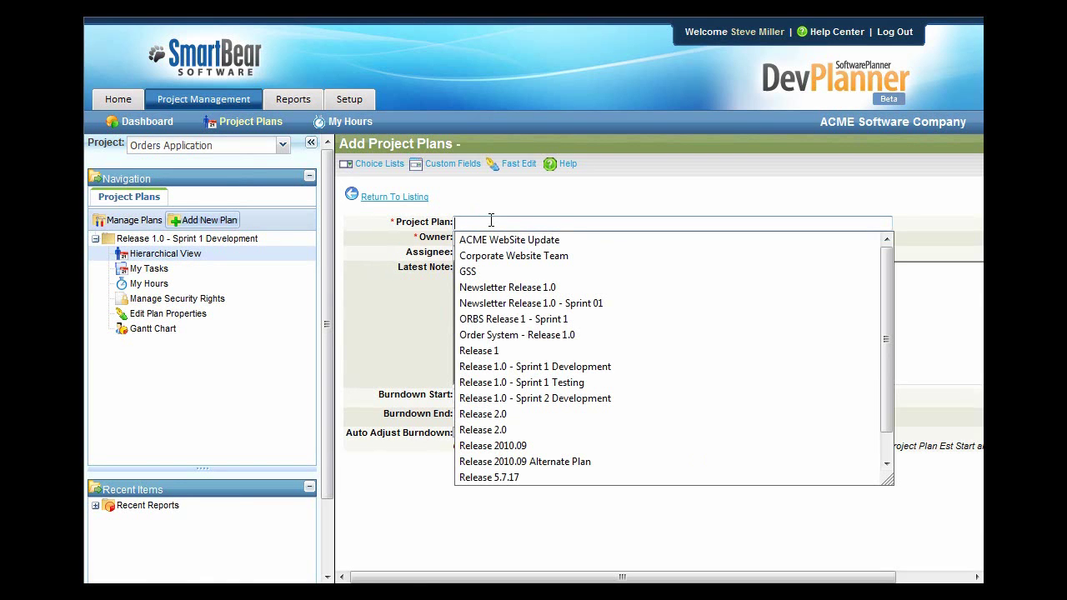
{"action": "type", "text": "Order"}
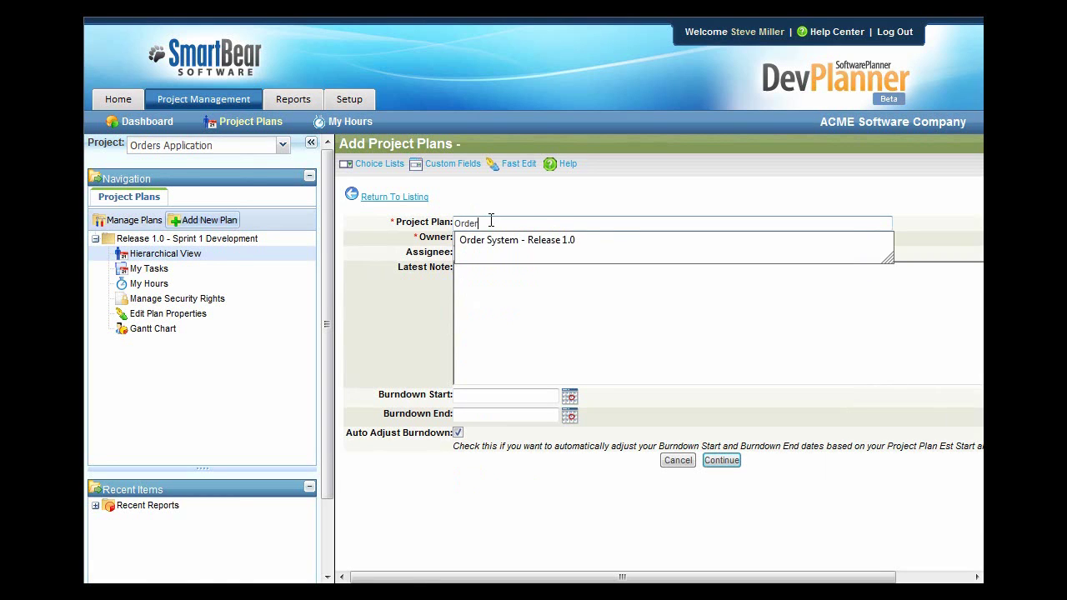
{"action": "type", "text": " Reporting -"}
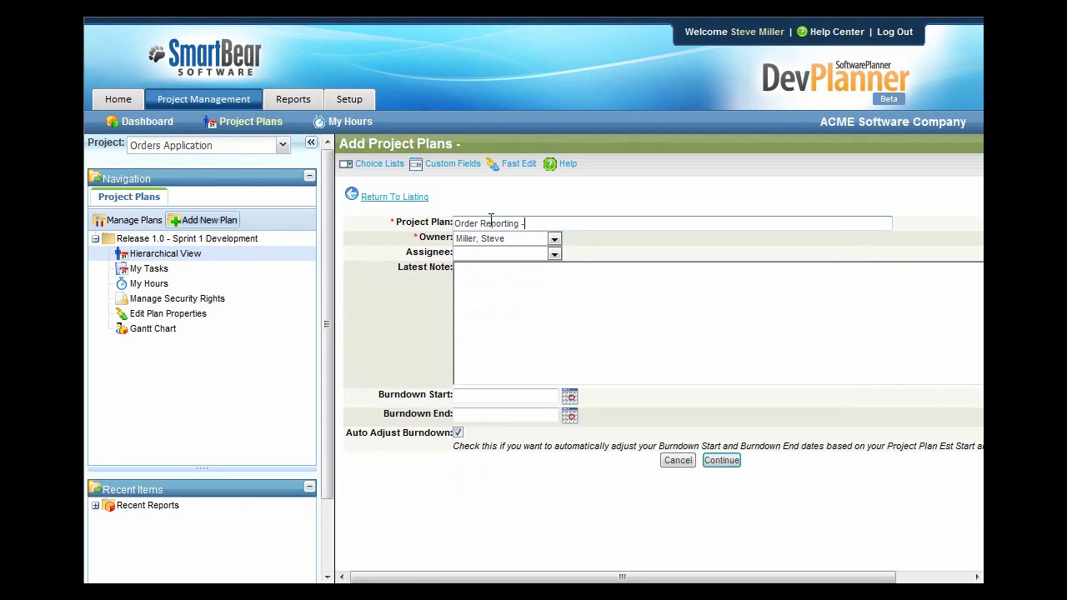
{"action": "type", "text": " Release 1. Sprint 1"}
{"action": "key", "text": "Left"}
{"action": "key", "text": "Left"}
{"action": "key", "text": "Left"}
{"action": "key", "text": "Left"}
{"action": "key", "text": "Left"}
{"action": "key", "text": "Left"}
{"action": "key", "text": "Left"}
{"action": "key", "text": "Left"}
{"action": "key", "text": "Left"}
{"action": "key", "text": "BackSpace"}
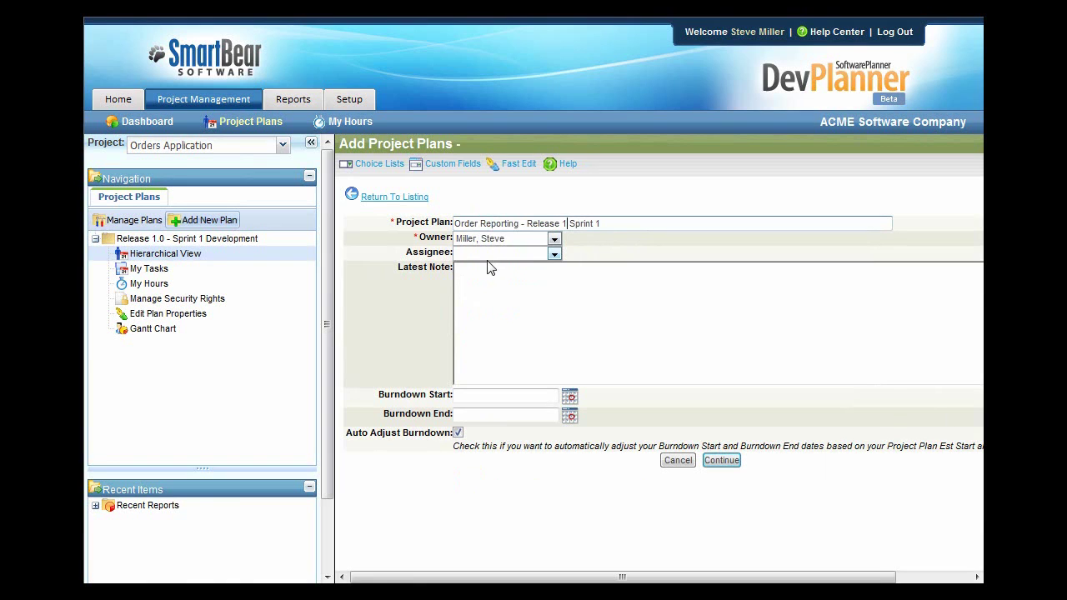
Assign the new plan to its owner and set the burndown from 10/21/2010 to 11/04/2010
{"action": "left_click", "coordinate": [492, 254]}
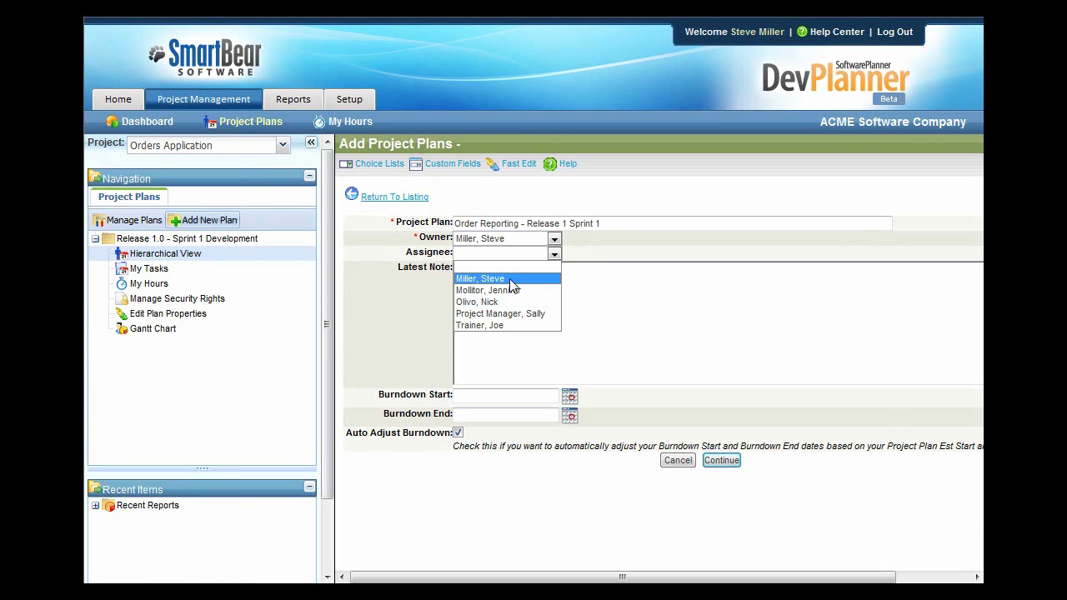
{"action": "left_click", "coordinate": [492, 279]}
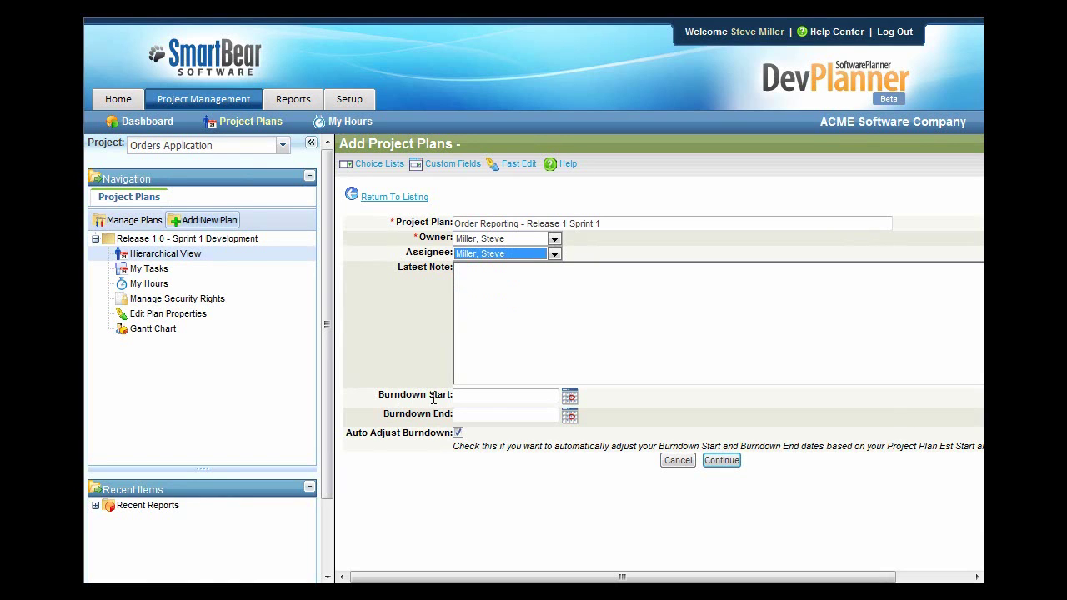
{"action": "left_click", "coordinate": [484, 398]}
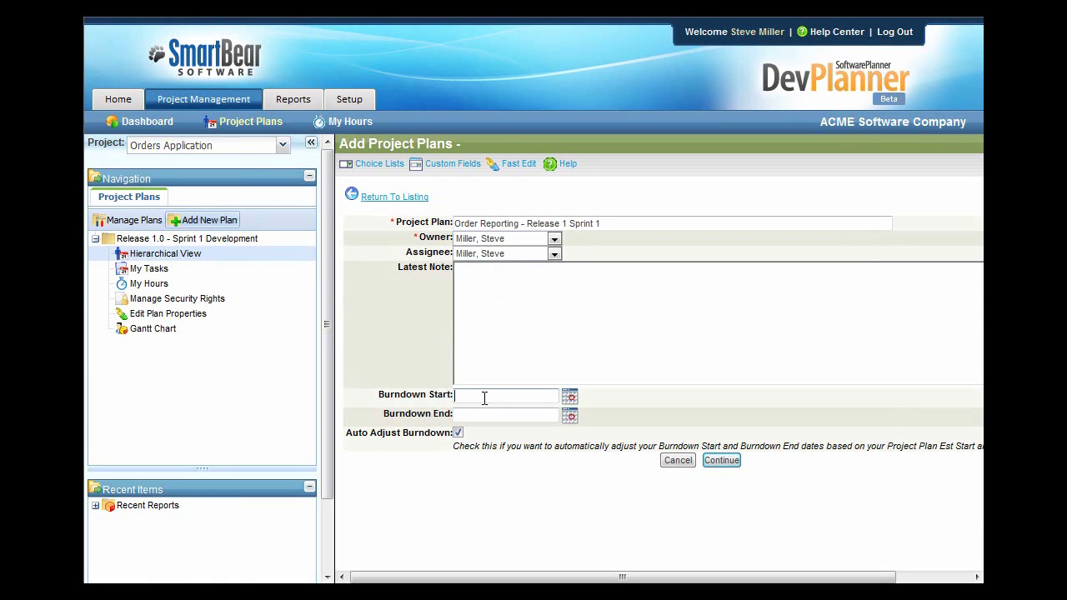
{"action": "type", "text": "10/21/2010"}
{"action": "left_click", "coordinate": [518, 414]}
{"action": "type", "text": "10/21/2010"}
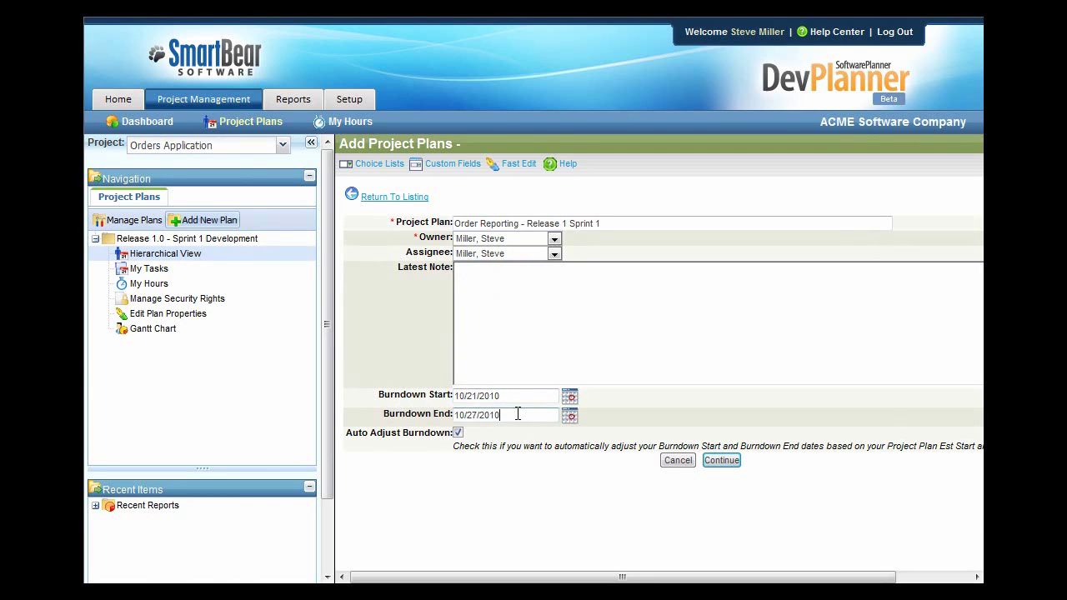
{"action": "key", "text": "Up"}
{"action": "key", "text": "Up"}
{"action": "key", "text": "Up"}
{"action": "key", "text": "Up"}
{"action": "key", "text": "Tab"}
{"action": "left_click", "coordinate": [503, 396]}
{"action": "left_click", "coordinate": [514, 416]}
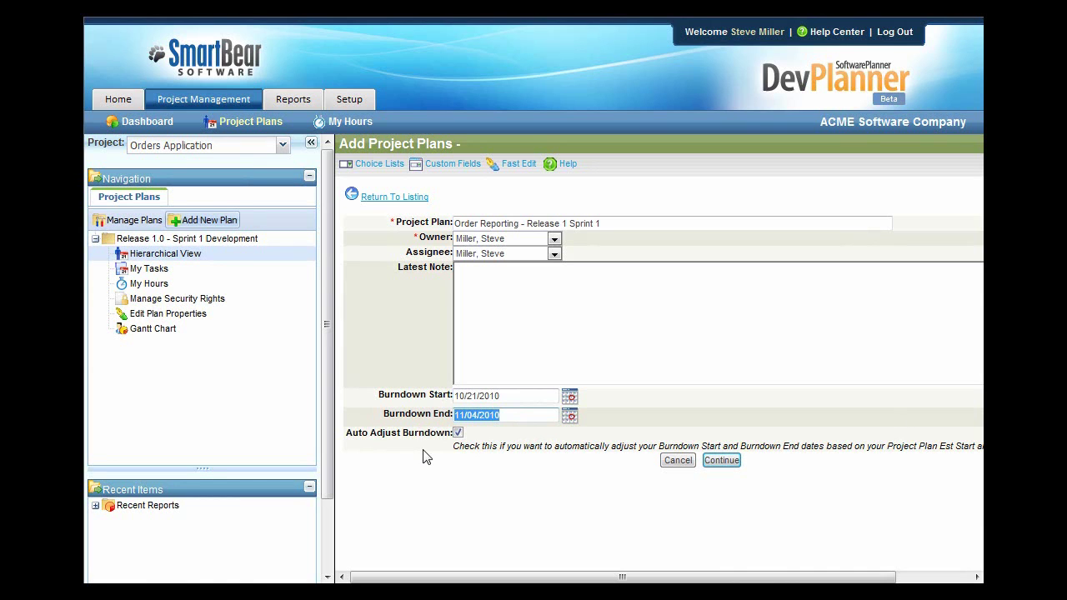
Toggle Auto Adjust Burndown and create the project plan, showing its hierarchical view at full width
{"action": "left_click", "coordinate": [458, 432]}
{"action": "left_click", "coordinate": [722, 461]}
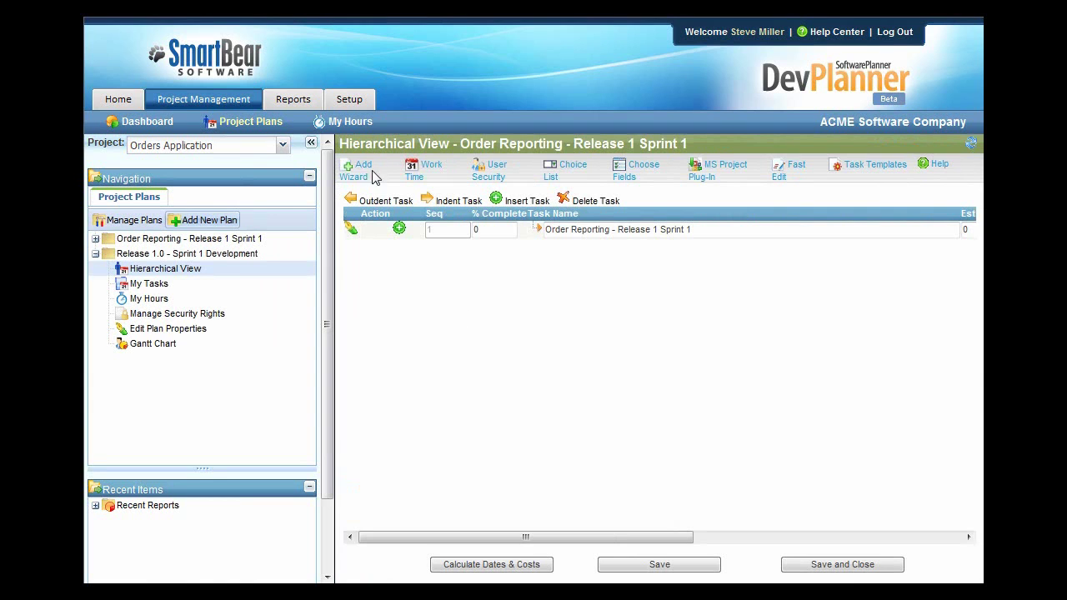
{"action": "left_click", "coordinate": [311, 143]}
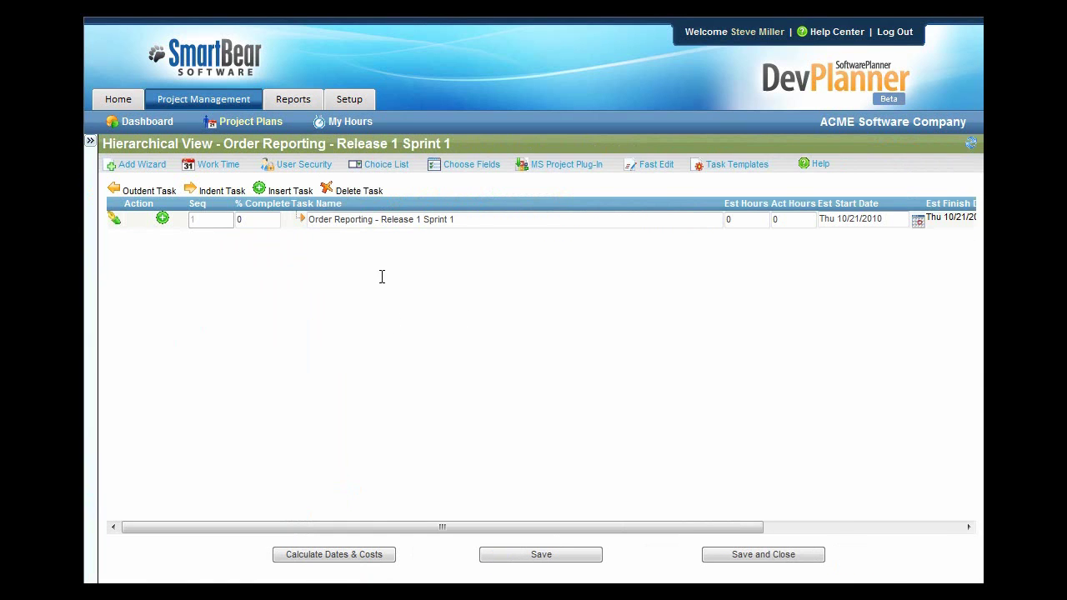
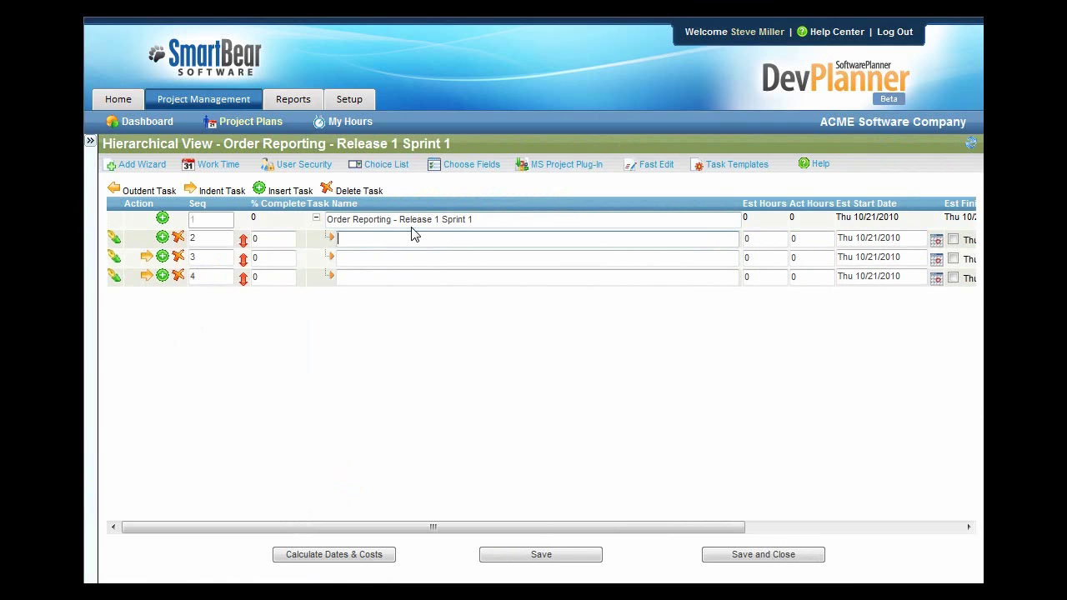
Name the plan's three blank tasks Database work, Order Entry Reporting and Order Entry Dashboards
{"action": "type", "text": "tabasework"}
{"action": "left_click", "coordinate": [436, 253]}
{"action": "type", "text": "Order Entry Reporting"}
{"action": "left_click", "coordinate": [463, 276]}
{"action": "type", "text": "Order Entry Dashboards"}
Insert two indented subtasks under Database work named Order Reporting Views and Order Reporting Stored Procedures
{"action": "left_click", "coordinate": [412, 238]}
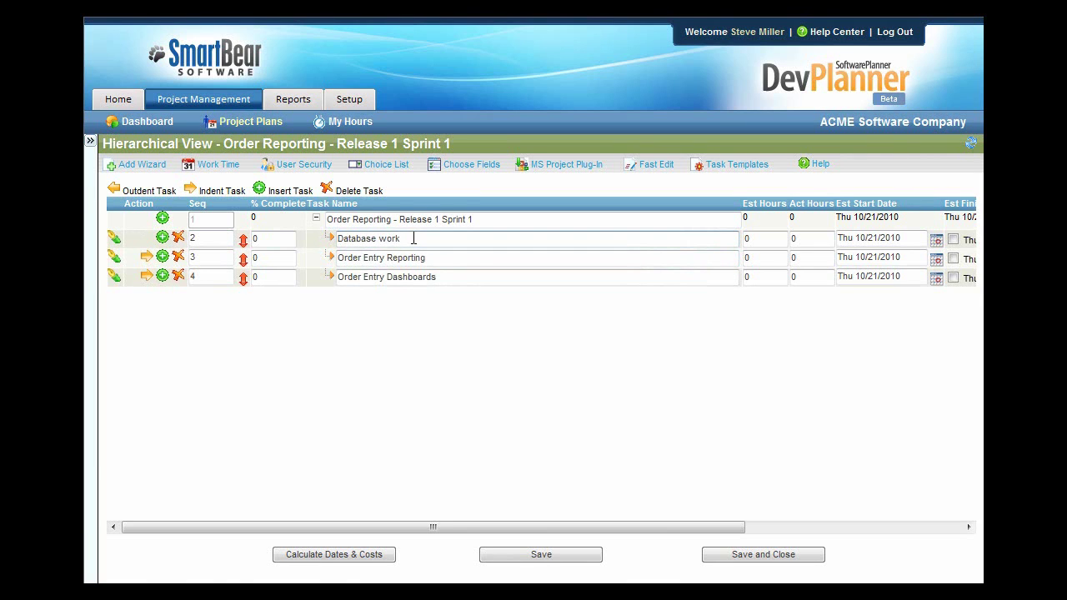
{"action": "left_click", "coordinate": [162, 236]}
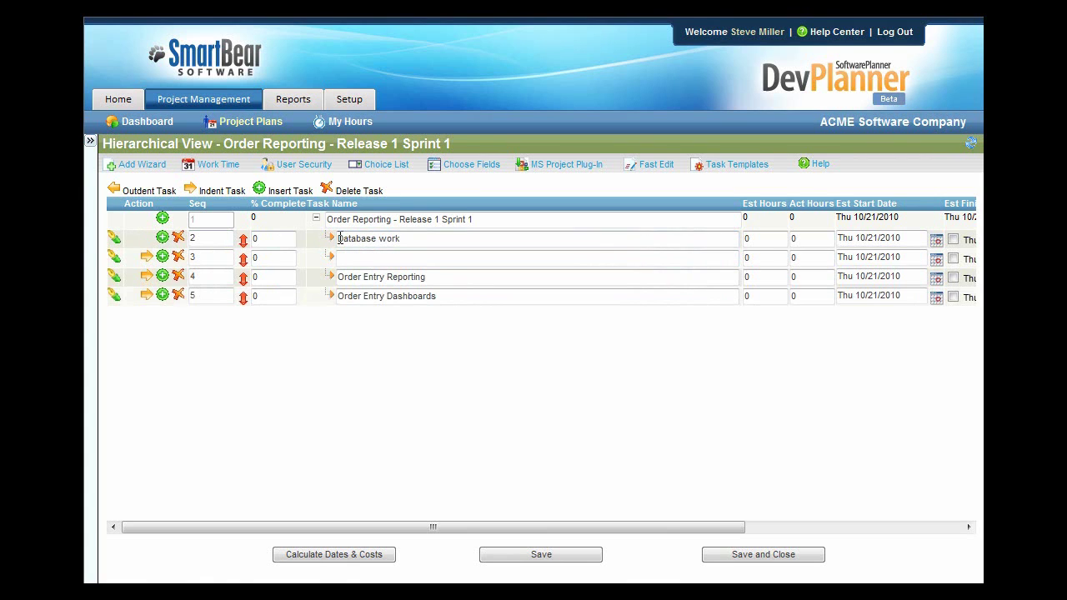
{"action": "left_click", "coordinate": [147, 259]}
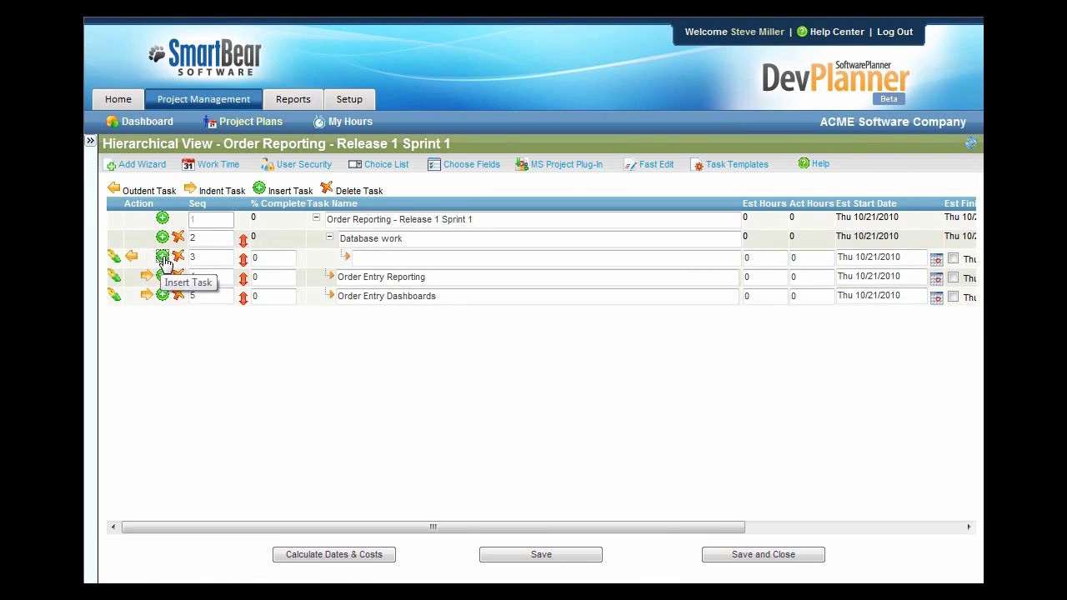
{"action": "left_click", "coordinate": [162, 256]}
{"action": "left_click", "coordinate": [404, 262]}
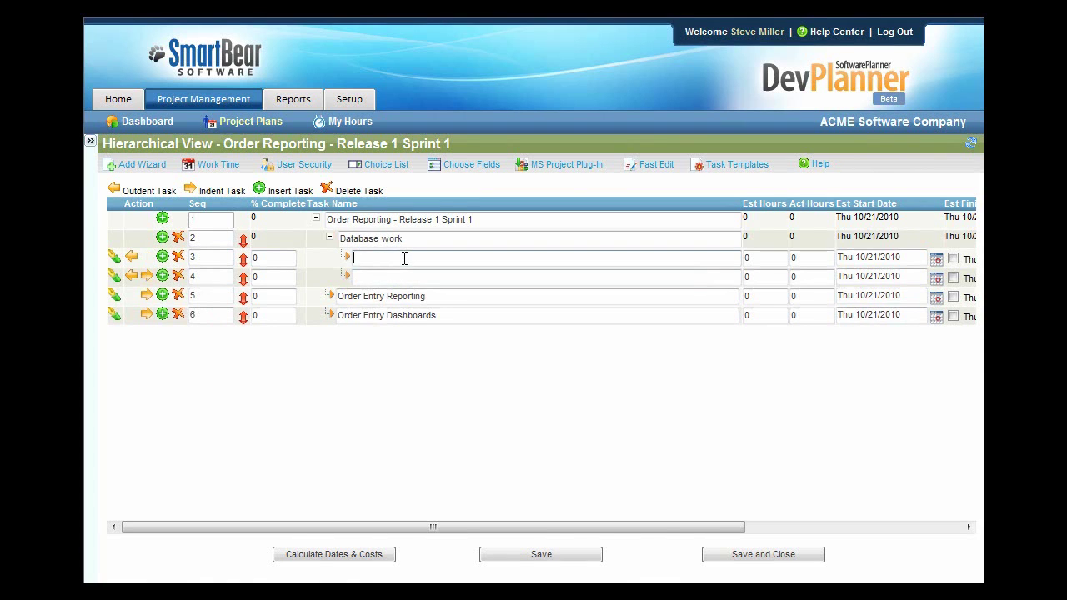
{"action": "type", "text": "Order Reporting Views"}
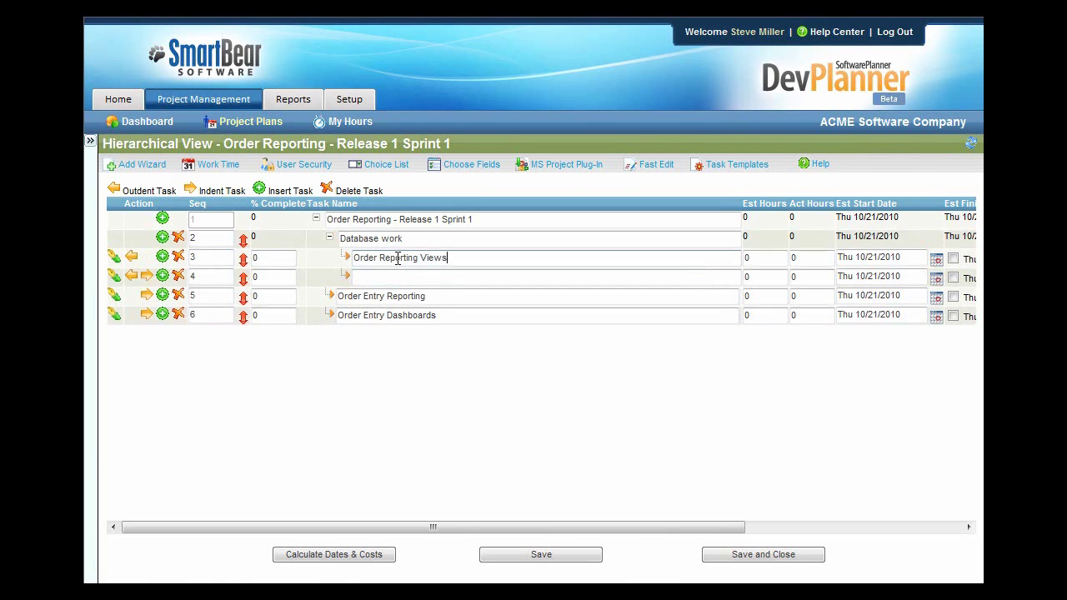
{"action": "left_click", "coordinate": [433, 274]}
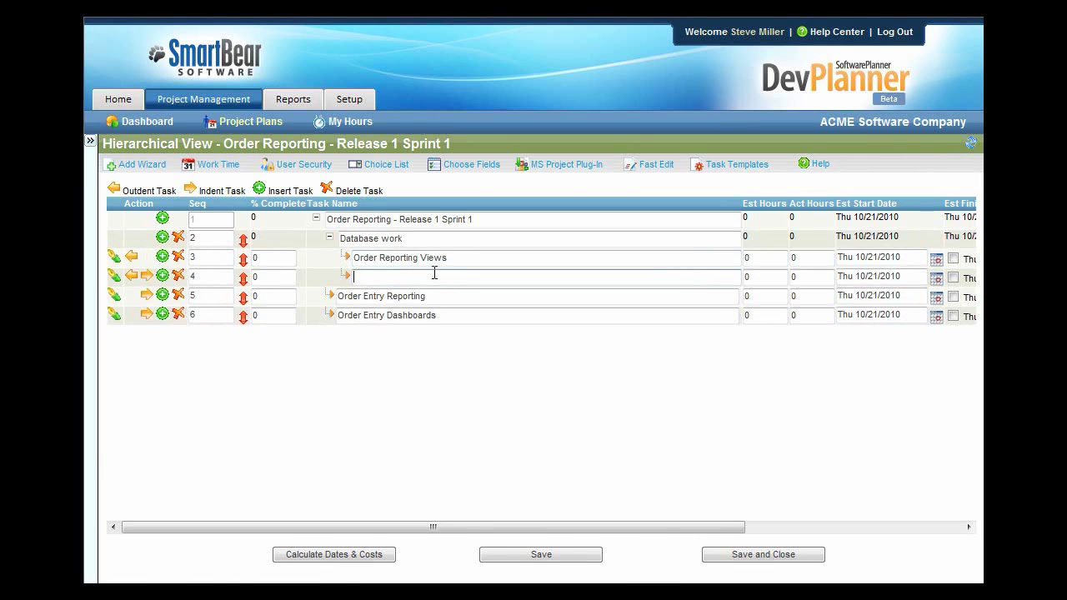
{"action": "type", "text": "Order Reporting Stored Procedures"}
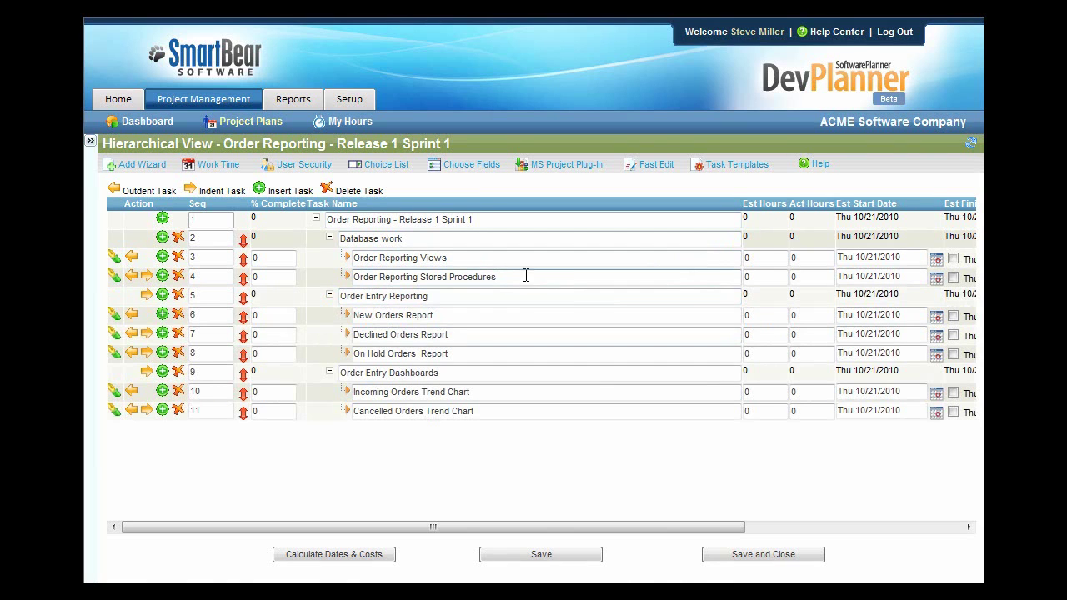
Set the estimated hours to 8 for Order Reporting Views and 16 for Order Reporting Stored Procedures
{"action": "left_click", "coordinate": [749, 258]}
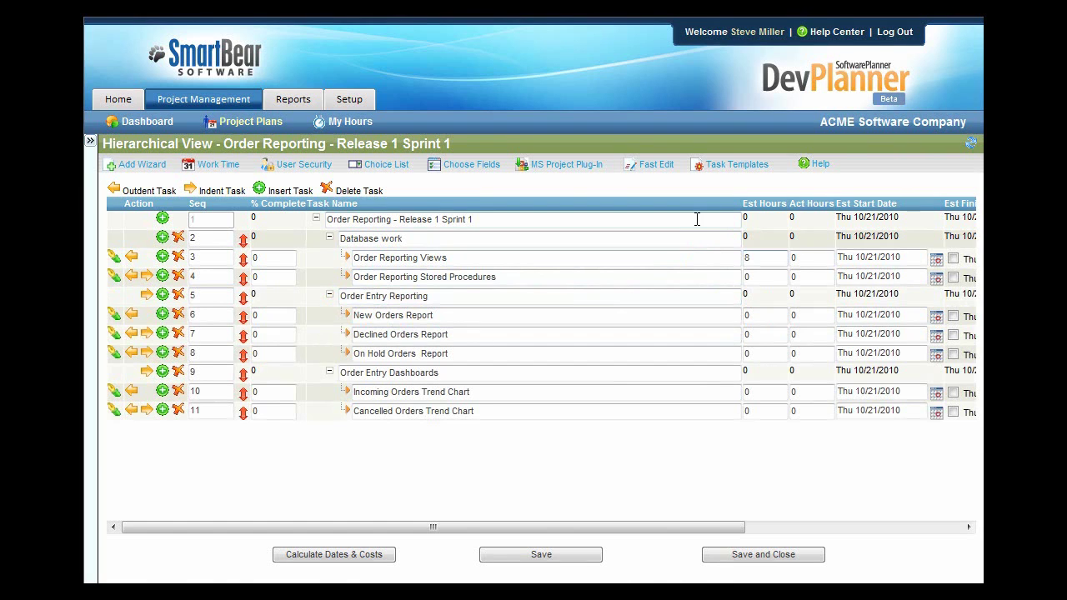
{"action": "left_click", "coordinate": [747, 277]}
{"action": "type", "text": "16"}
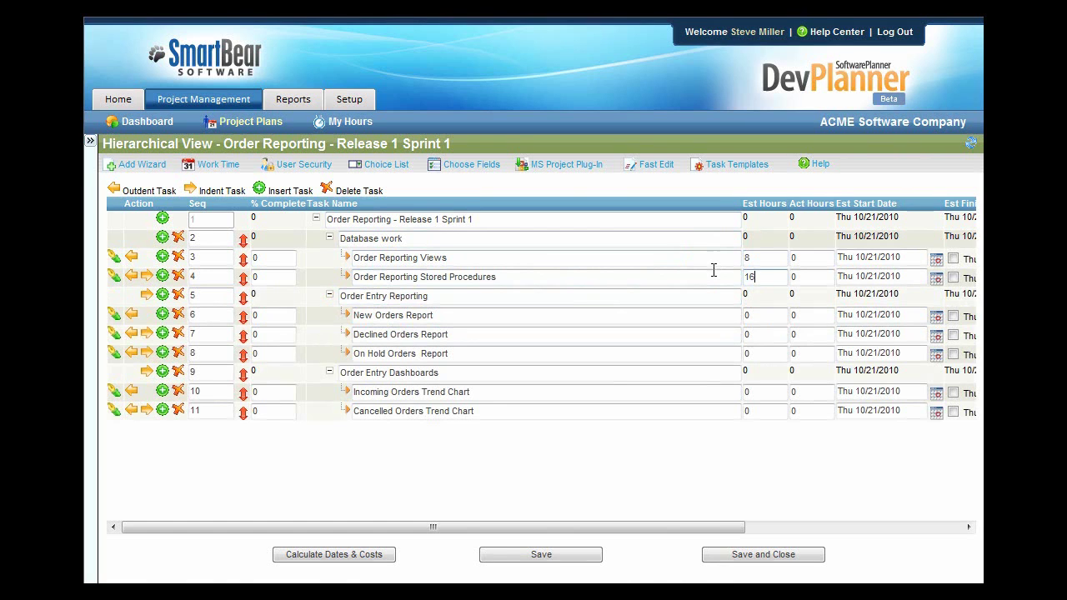
Set the estimated hours of the New Orders, Declined Orders and On Hold Orders reports to 24, 32 and 16
{"action": "left_click", "coordinate": [749, 315]}
{"action": "type", "text": "24"}
{"action": "left_click", "coordinate": [769, 334]}
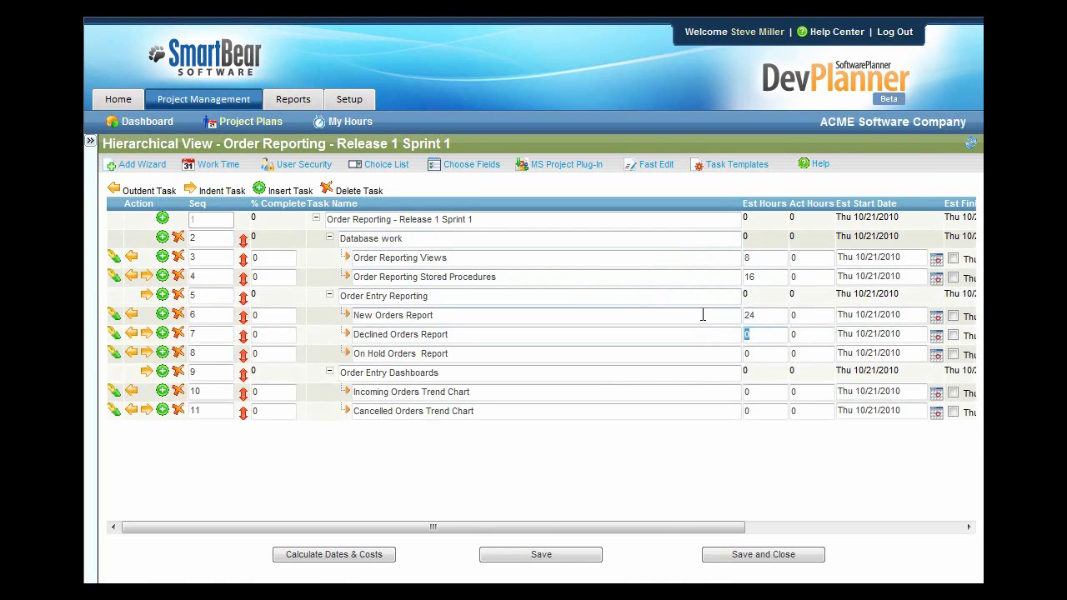
{"action": "left_click", "coordinate": [750, 354]}
{"action": "type", "text": "16"}
Set the estimated hours to 24 for Incoming Orders Trend Chart and 16 for Cancelled Orders Trend Chart
{"action": "left_click", "coordinate": [748, 392]}
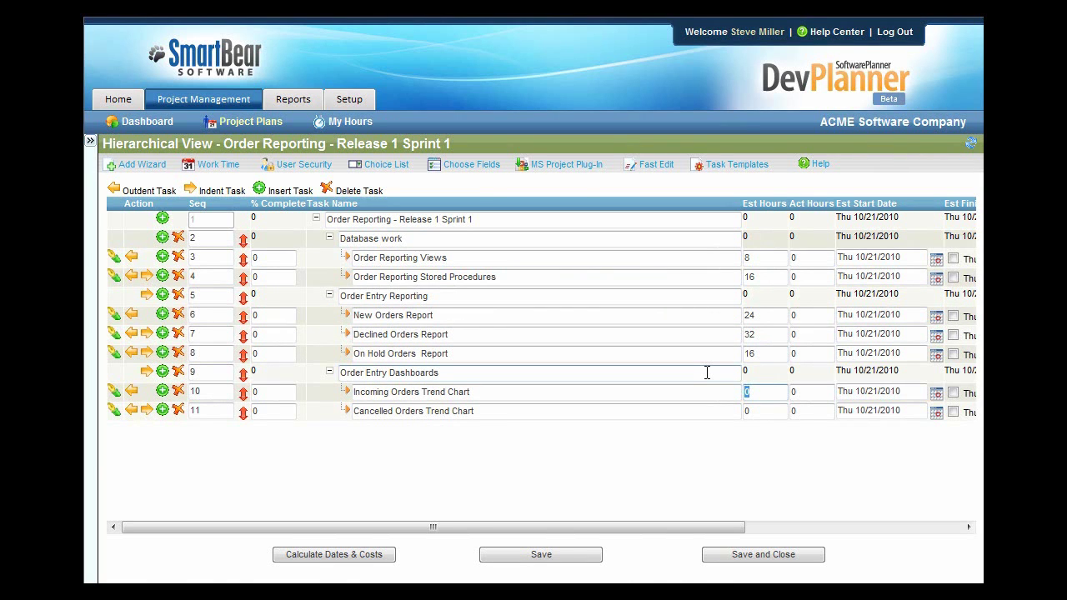
{"action": "type", "text": "24"}
{"action": "left_click", "coordinate": [773, 412]}
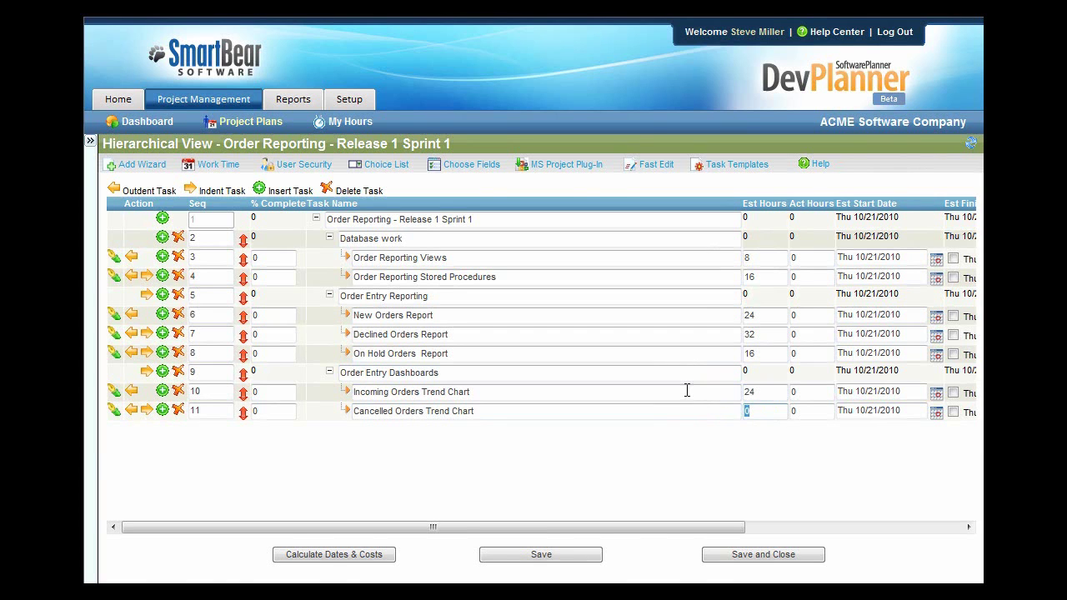
{"action": "type", "text": "16"}
Assign the Order Reporting Views and Order Reporting Stored Procedures tasks to the signed-in user
{"action": "left_click_drag", "start_coordinate": [724, 536], "coordinate": [967, 540]}
{"action": "left_click", "coordinate": [892, 258]}
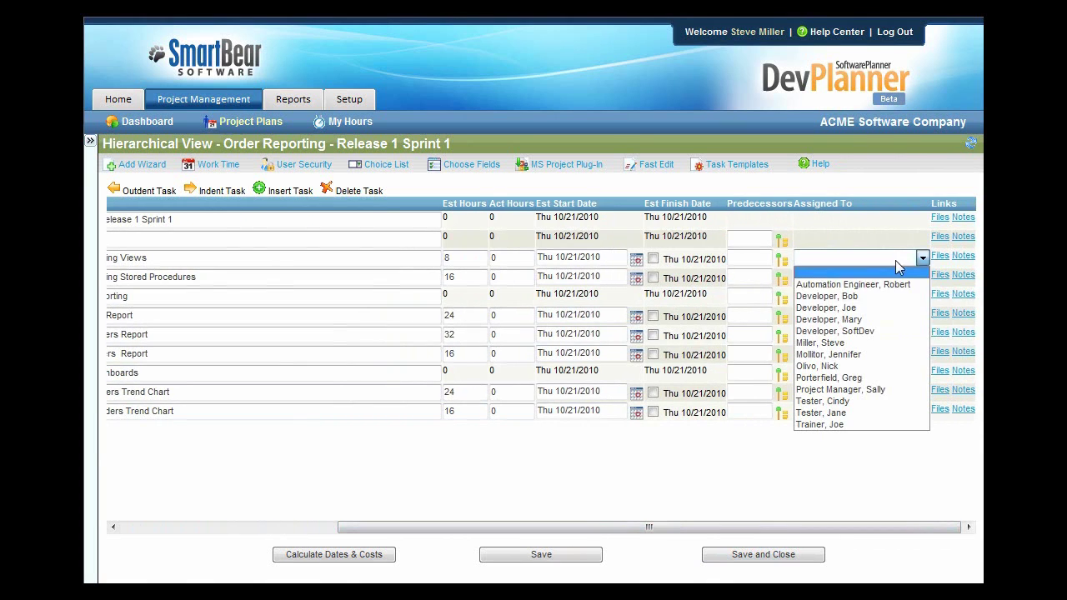
{"action": "left_click", "coordinate": [871, 338]}
{"action": "left_click", "coordinate": [871, 280]}
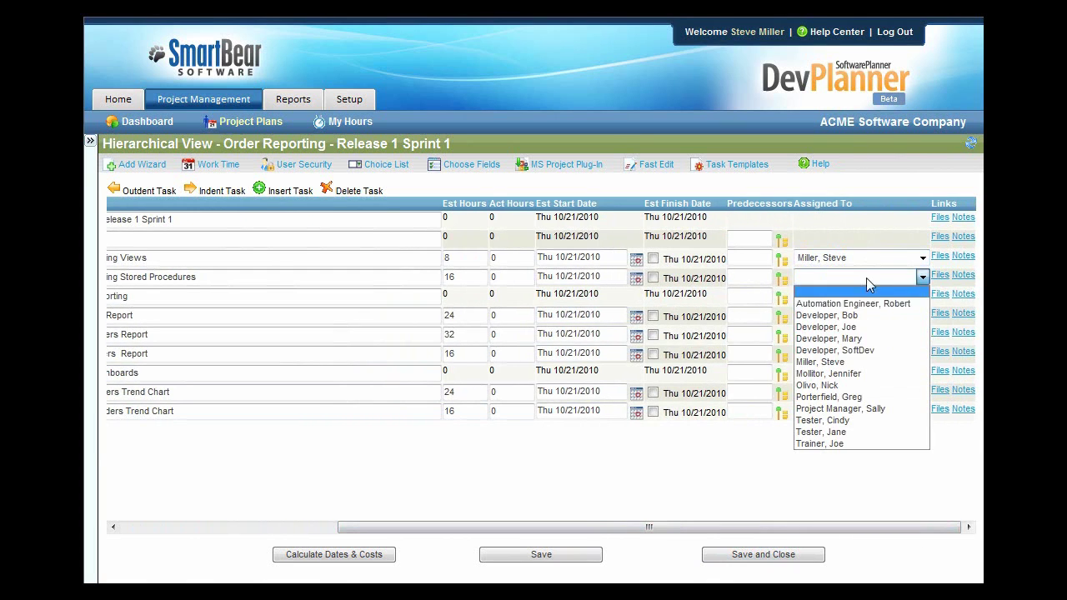
{"action": "left_click", "coordinate": [872, 362]}
Assign the New Orders, Declined Orders and On Hold Orders report tasks to the first developer in the list
{"action": "left_click", "coordinate": [859, 315]}
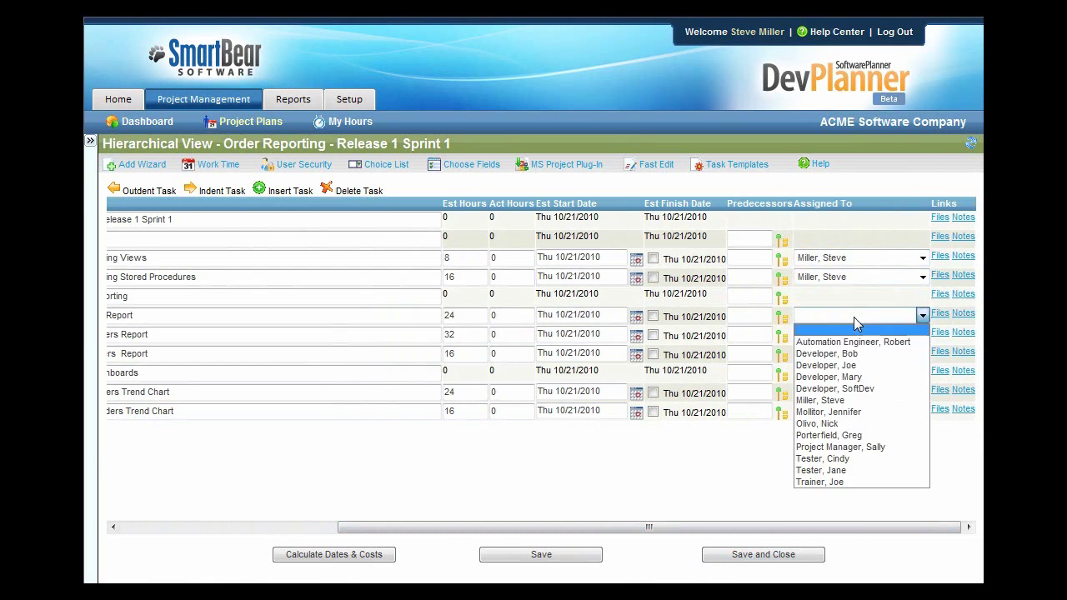
{"action": "left_click", "coordinate": [861, 354]}
{"action": "left_click", "coordinate": [859, 334]}
{"action": "left_click", "coordinate": [856, 373]}
{"action": "left_click", "coordinate": [858, 353]}
{"action": "left_click", "coordinate": [857, 392]}
Assign the Incoming and Cancelled Orders Trend Chart tasks to the second developer in the list and save the plan
{"action": "left_click", "coordinate": [858, 401]}
{"action": "left_click", "coordinate": [859, 442]}
{"action": "left_click", "coordinate": [856, 410]}
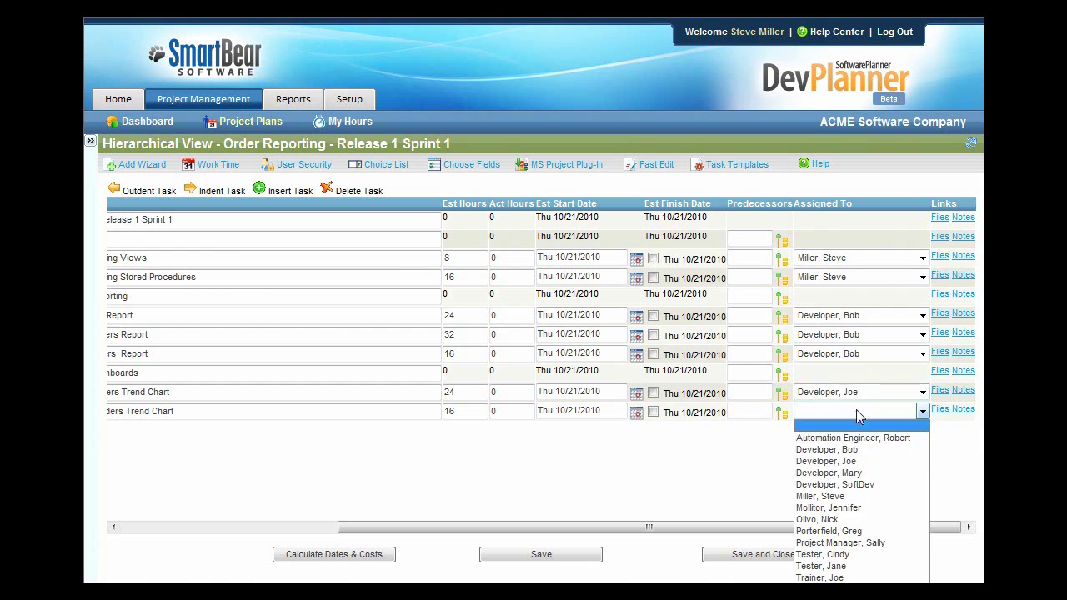
{"action": "left_click", "coordinate": [859, 461]}
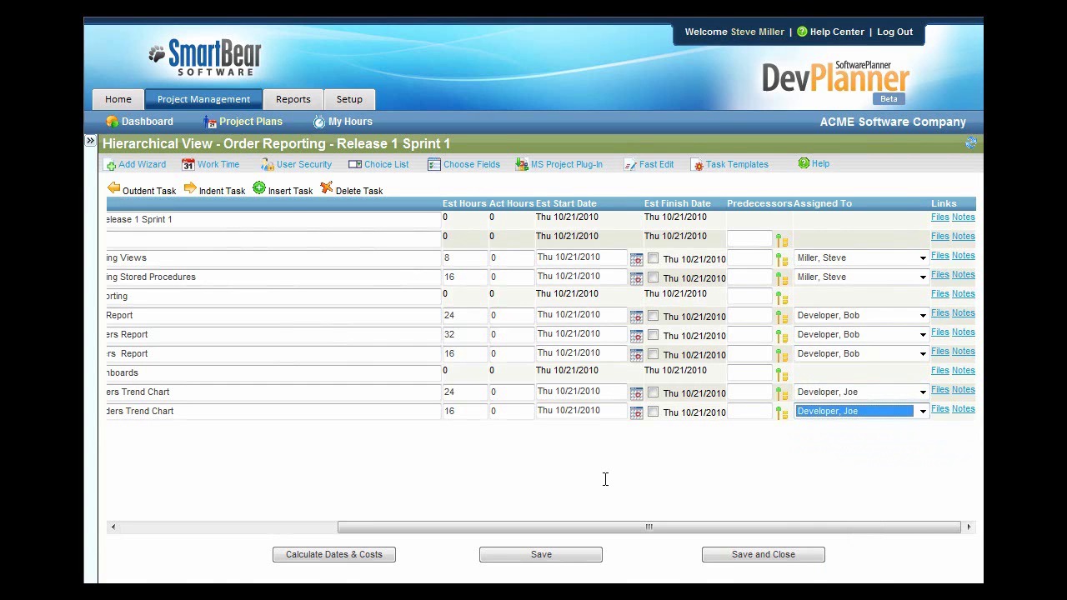
{"action": "left_click", "coordinate": [564, 563]}
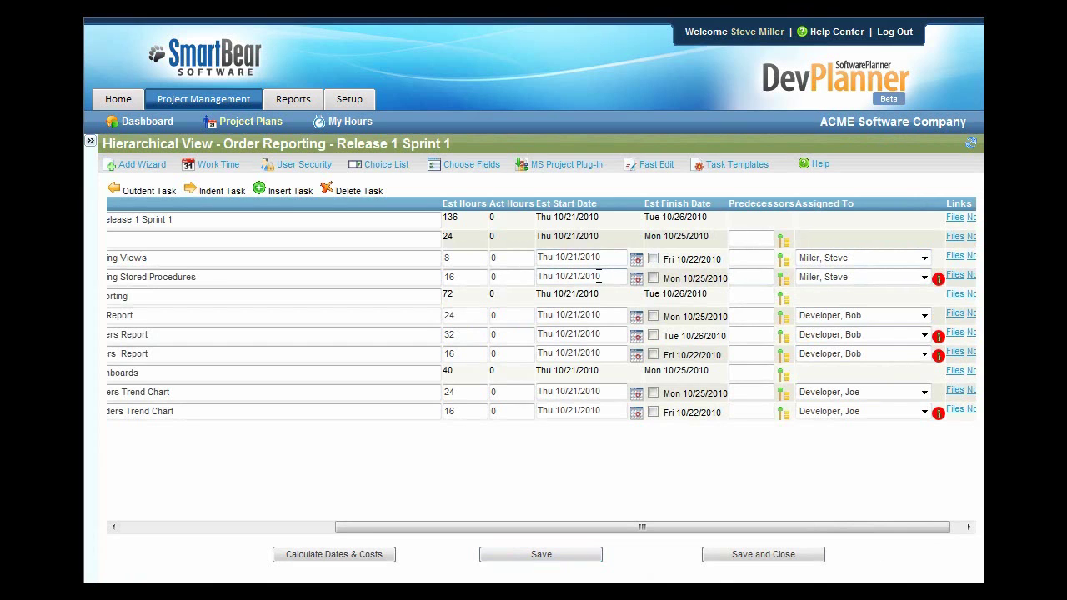
Set the predecessors of tasks 4, 6, 7, 8, 10 and 11 to 3, 4, 6, 7, 8 and 10, and save the plan
{"action": "left_click", "coordinate": [785, 288]}
{"action": "left_click", "coordinate": [784, 318]}
{"action": "left_click", "coordinate": [784, 337]}
{"action": "left_click", "coordinate": [784, 394]}
{"action": "left_click", "coordinate": [784, 414]}
{"action": "left_click", "coordinate": [738, 352]}
{"action": "type", "text": "7"}
{"action": "left_click", "coordinate": [562, 562]}
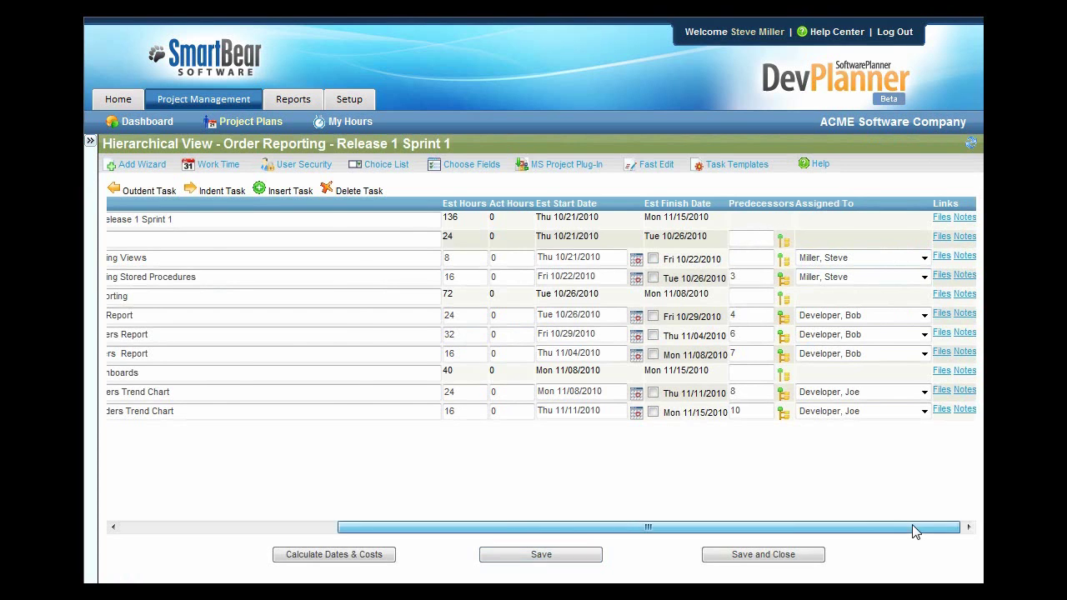
Move the Database work group below the Order Entry Reporting group, and save the change while opening the resource working time settings
{"action": "left_click_drag", "start_coordinate": [917, 534], "coordinate": [543, 503]}
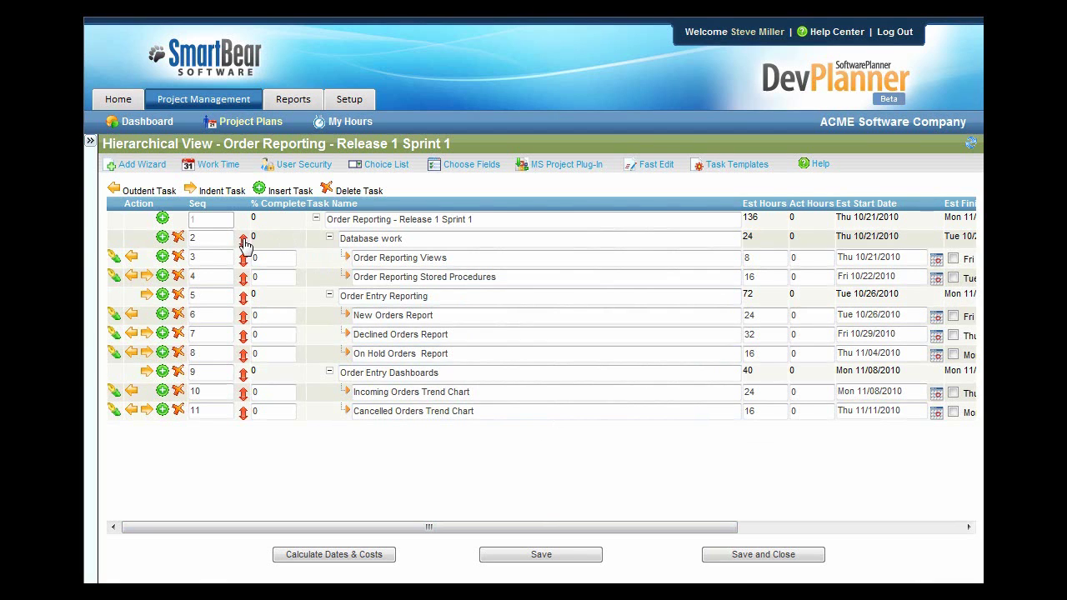
{"action": "left_click_drag", "start_coordinate": [245, 241], "coordinate": [244, 358]}
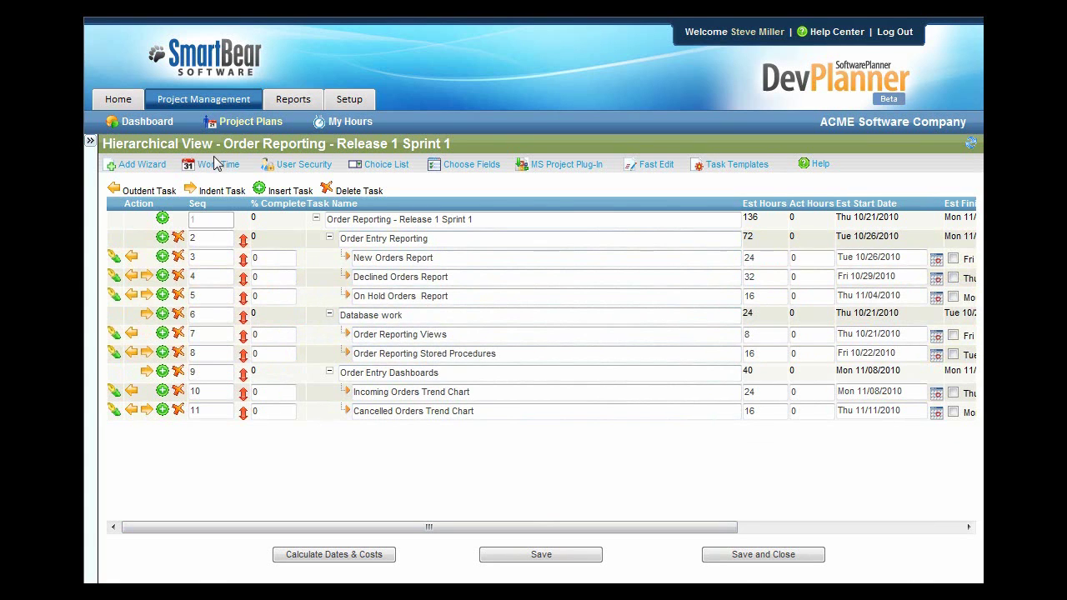
{"action": "left_click", "coordinate": [239, 166]}
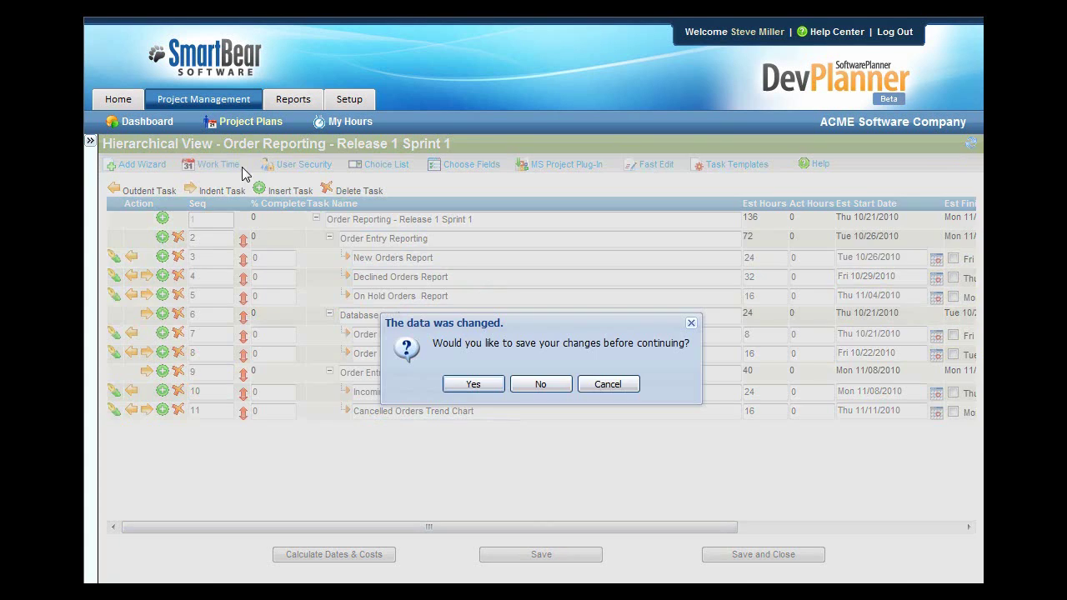
{"action": "left_click", "coordinate": [475, 385]}
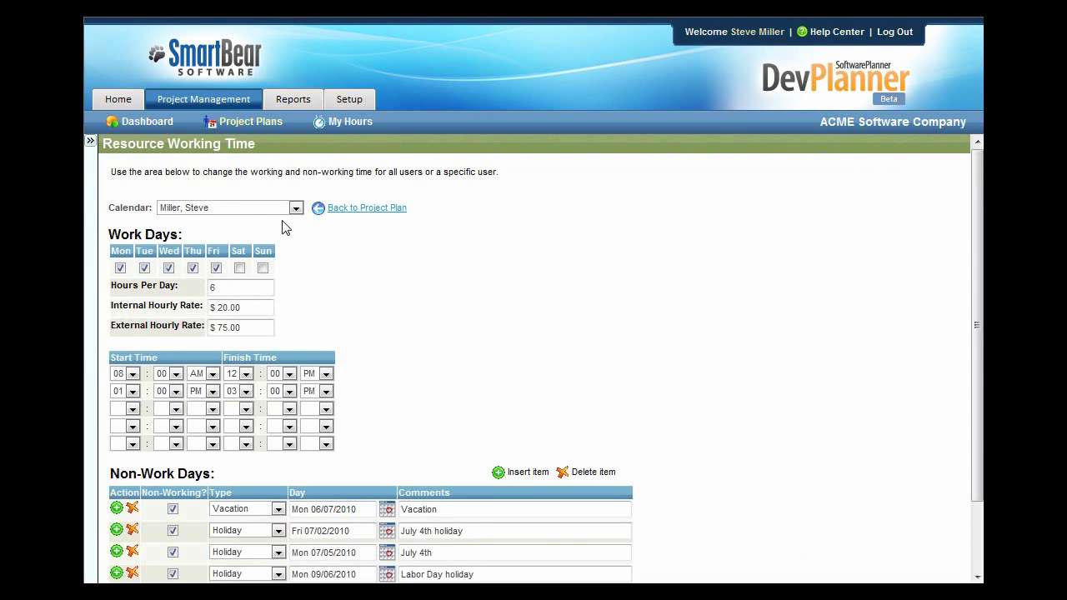
Review the working time calendars of all users and of one developer, and return to the project plan
{"action": "left_click", "coordinate": [276, 210]}
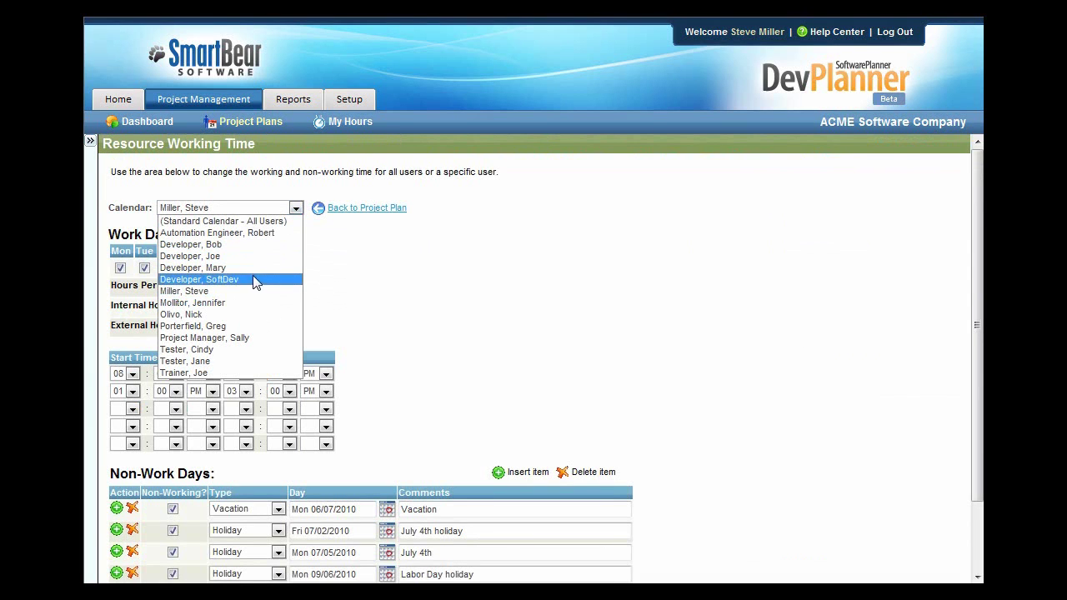
{"action": "left_click", "coordinate": [237, 223]}
{"action": "scroll", "coordinate": [421, 311], "scroll_direction": "down", "scroll_amount": 1}
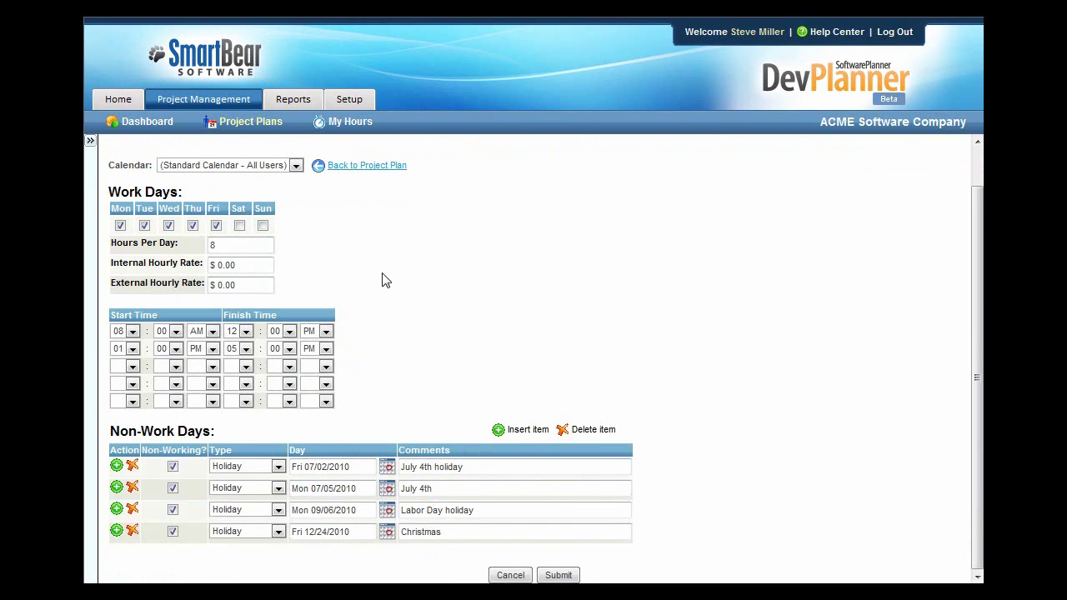
{"action": "left_click", "coordinate": [252, 166]}
{"action": "left_click", "coordinate": [234, 205]}
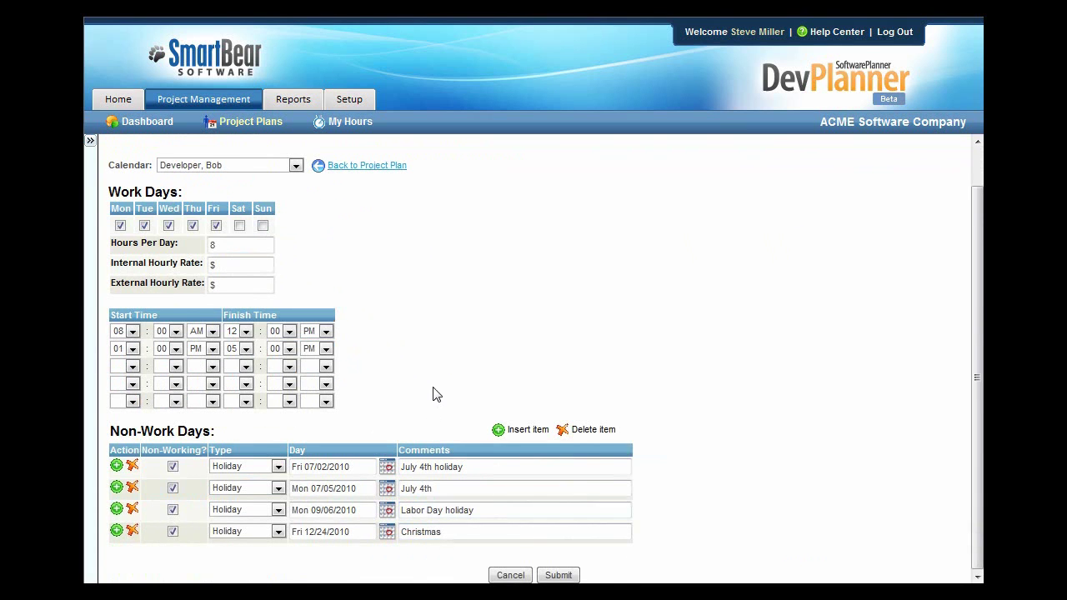
{"action": "scroll", "coordinate": [434, 396], "scroll_direction": "up", "scroll_amount": 1}
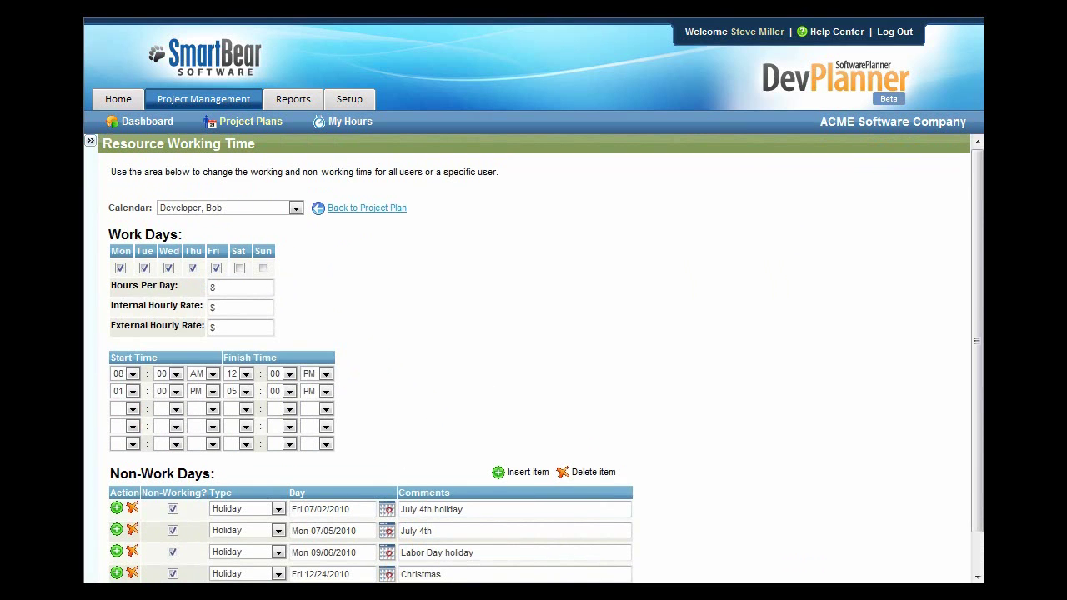
{"action": "left_click", "coordinate": [367, 208]}
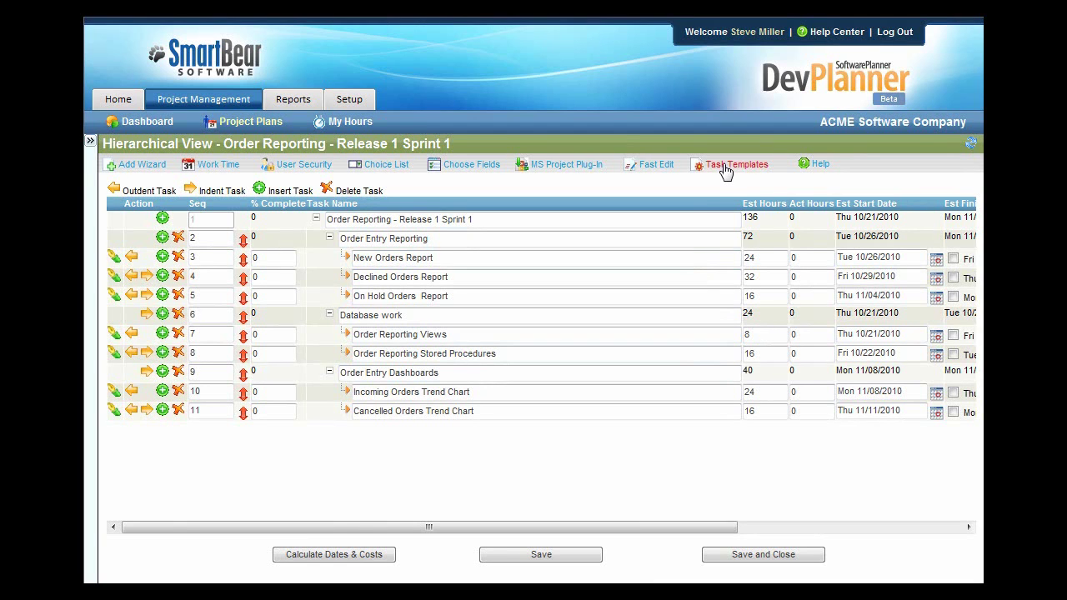
{"action": "left_click", "coordinate": [136, 164]}
{"action": "left_click", "coordinate": [115, 194]}
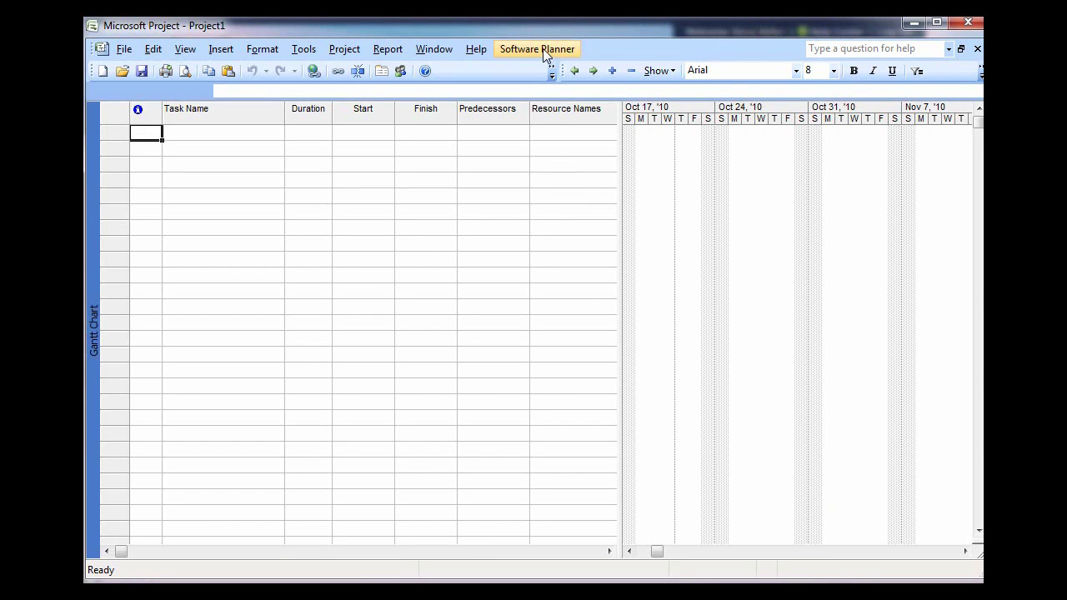
Switch to Microsoft Project and import the "Release 1.0 - Sprint 1 Development" project plan from Software Planner
{"action": "left_click", "coordinate": [546, 50]}
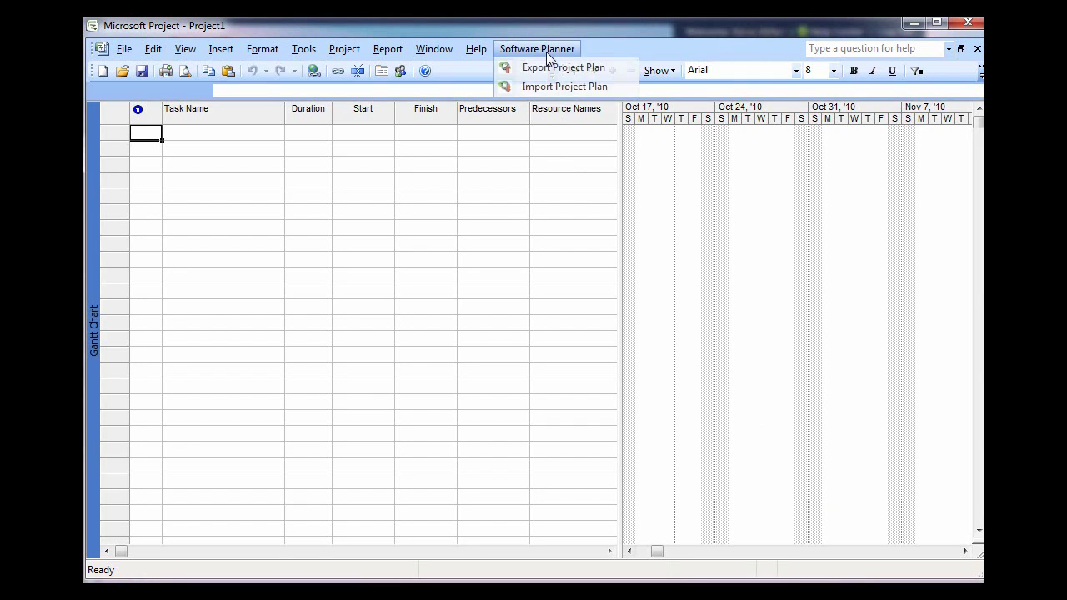
{"action": "left_click", "coordinate": [595, 88]}
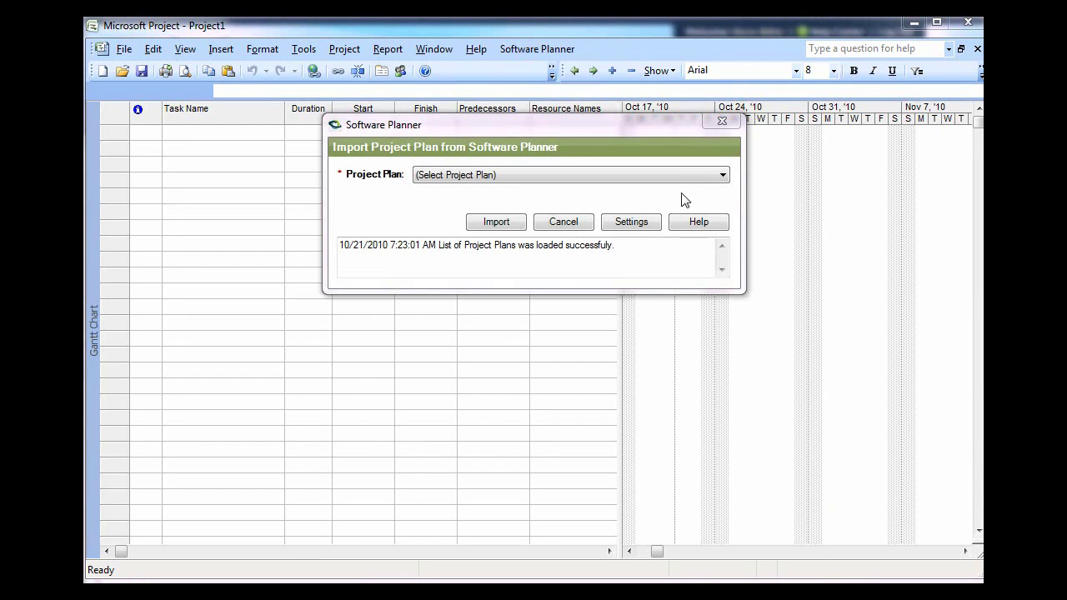
{"action": "left_click", "coordinate": [722, 177]}
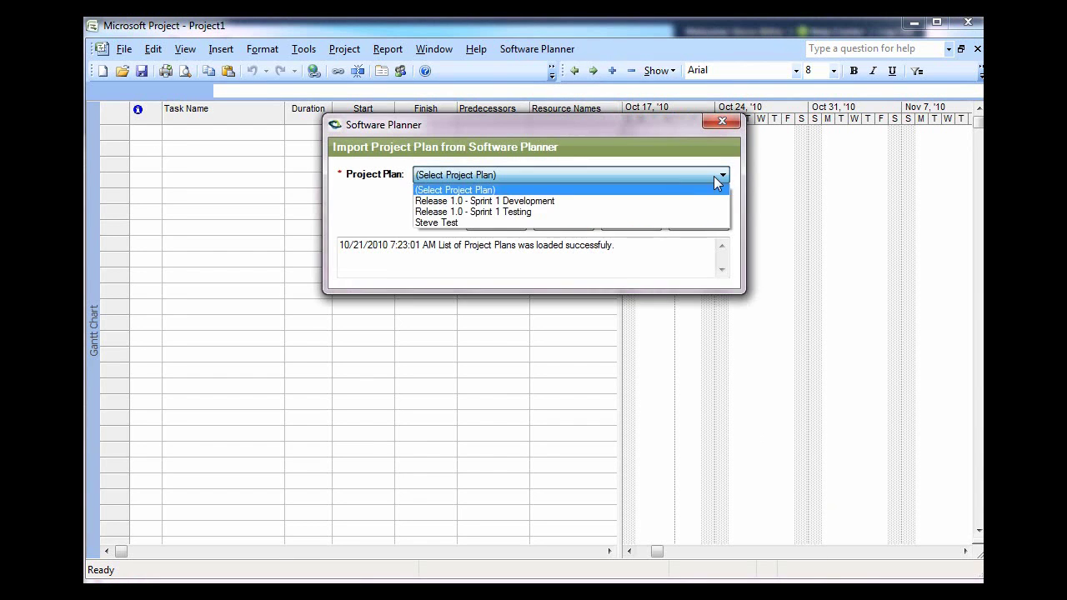
{"action": "left_click", "coordinate": [510, 201]}
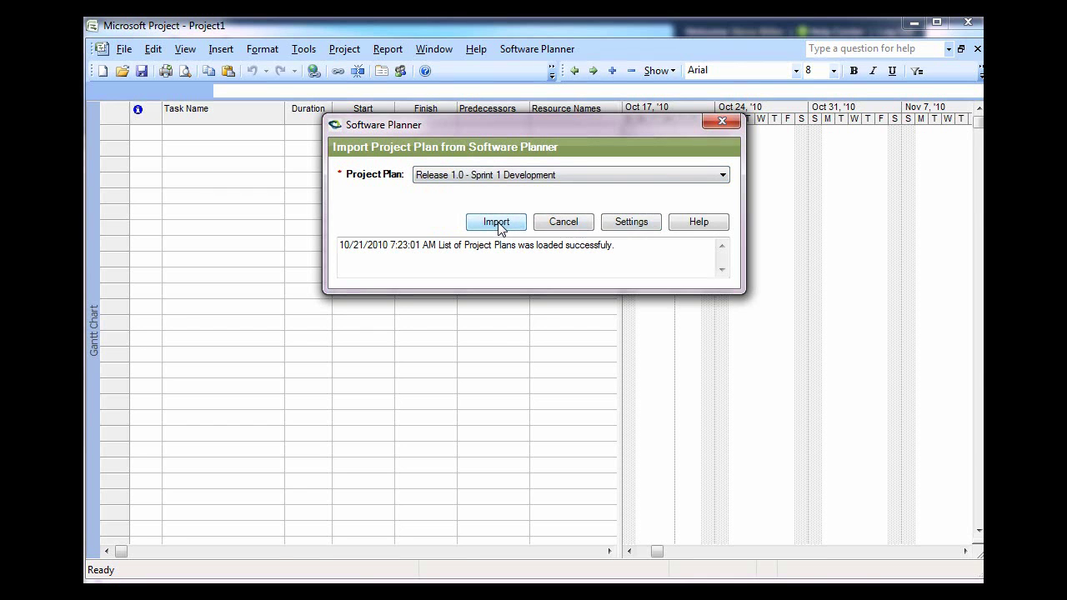
{"action": "left_click", "coordinate": [498, 223]}
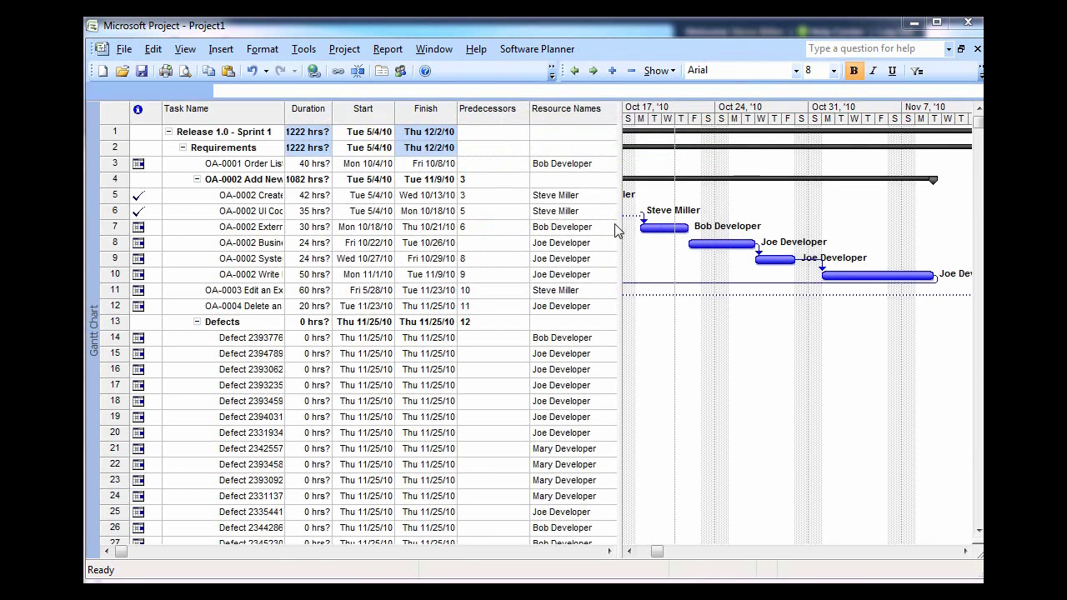
{"action": "left_click", "coordinate": [965, 552]}
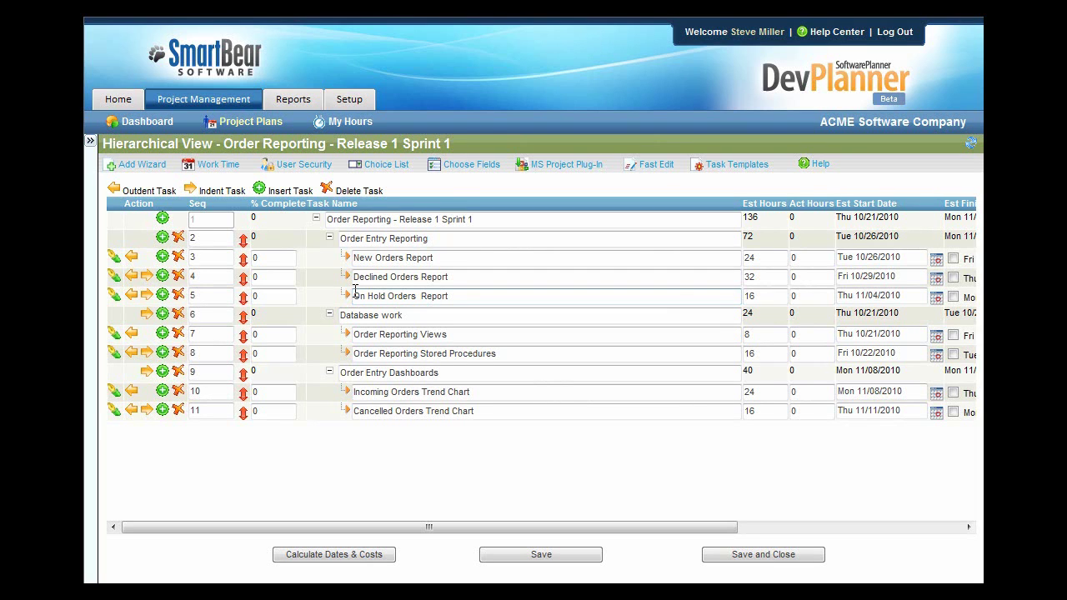
Show my tasks in the Order Reporting - Release 1 Sprint 1 plan and open hours posting for the Order Reporting Views task
{"action": "left_click", "coordinate": [92, 144]}
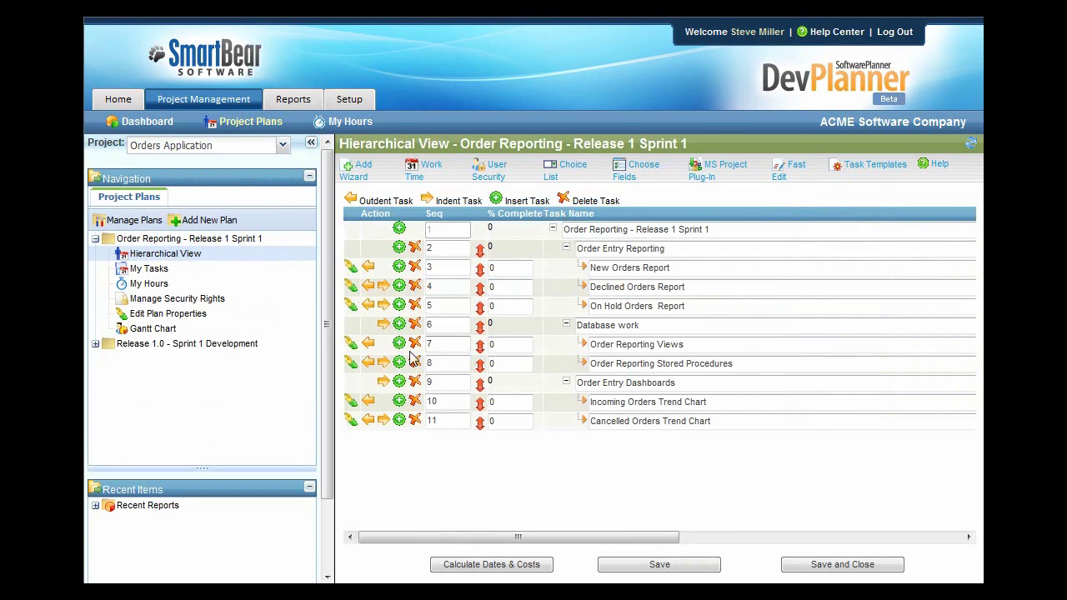
{"action": "left_click", "coordinate": [155, 272]}
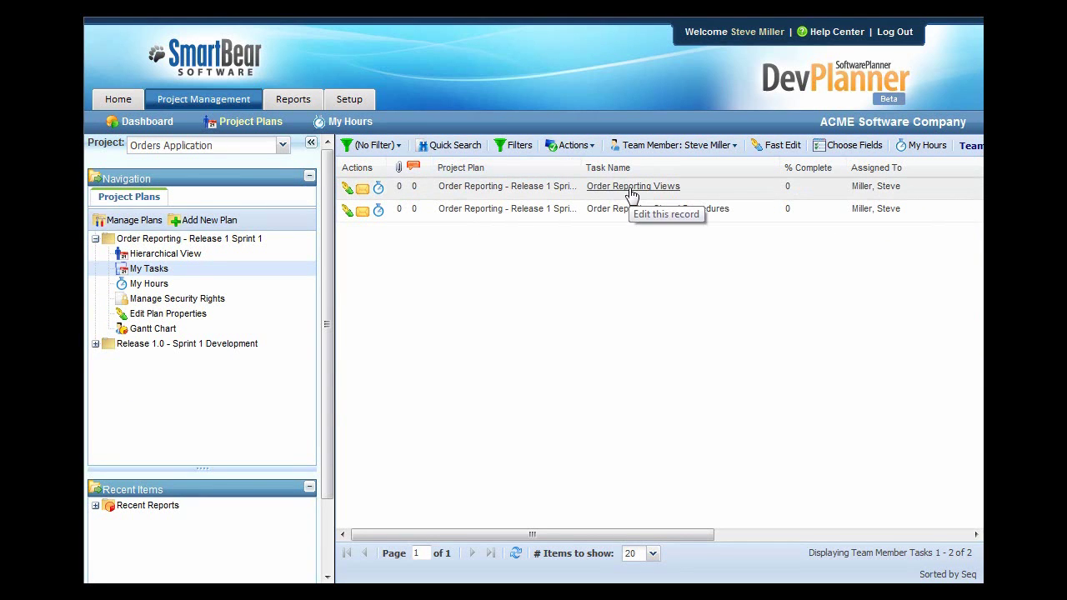
{"action": "left_click", "coordinate": [379, 192]}
{"action": "left_click", "coordinate": [311, 143]}
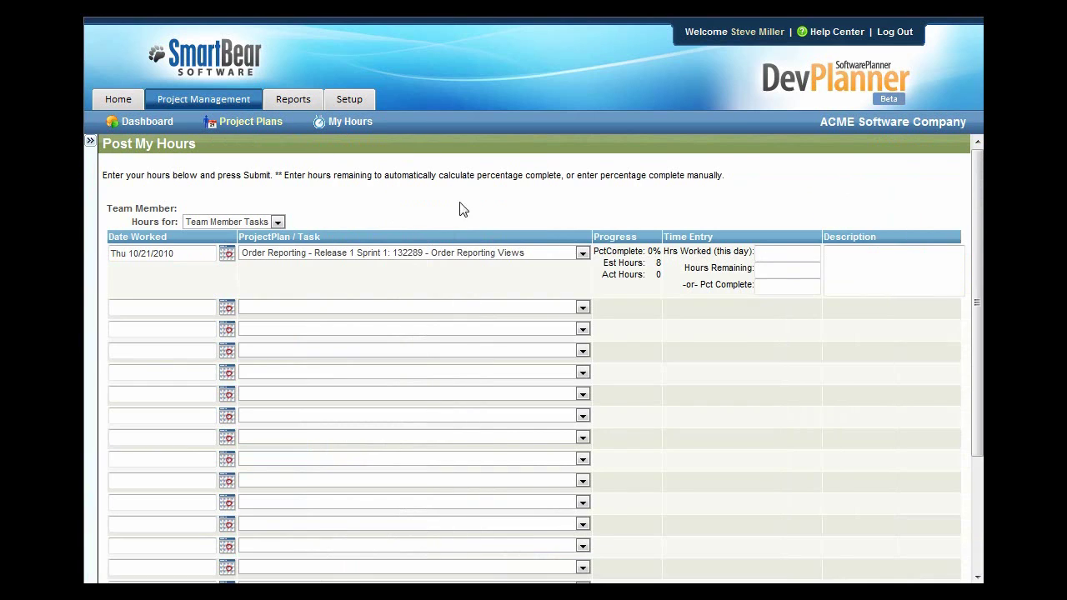
Post 6 hours worked and 2 hours remaining for Order Reporting Views, with the description "Worked on all views."
{"action": "left_click", "coordinate": [781, 252]}
{"action": "type", "text": "6"}
{"action": "left_click", "coordinate": [792, 272]}
{"action": "type", "text": "2"}
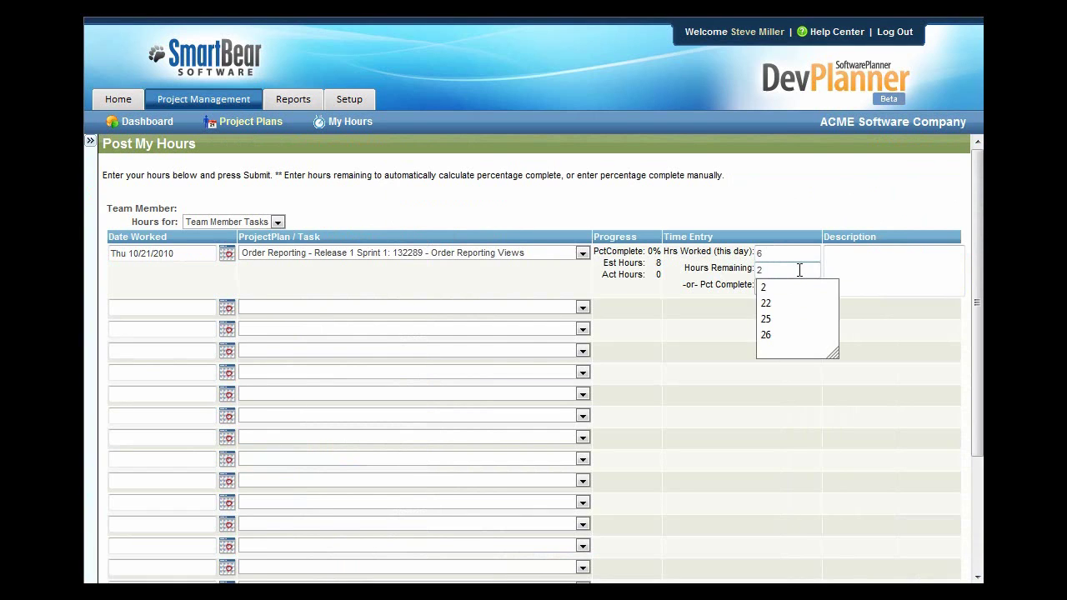
{"action": "left_click", "coordinate": [894, 267]}
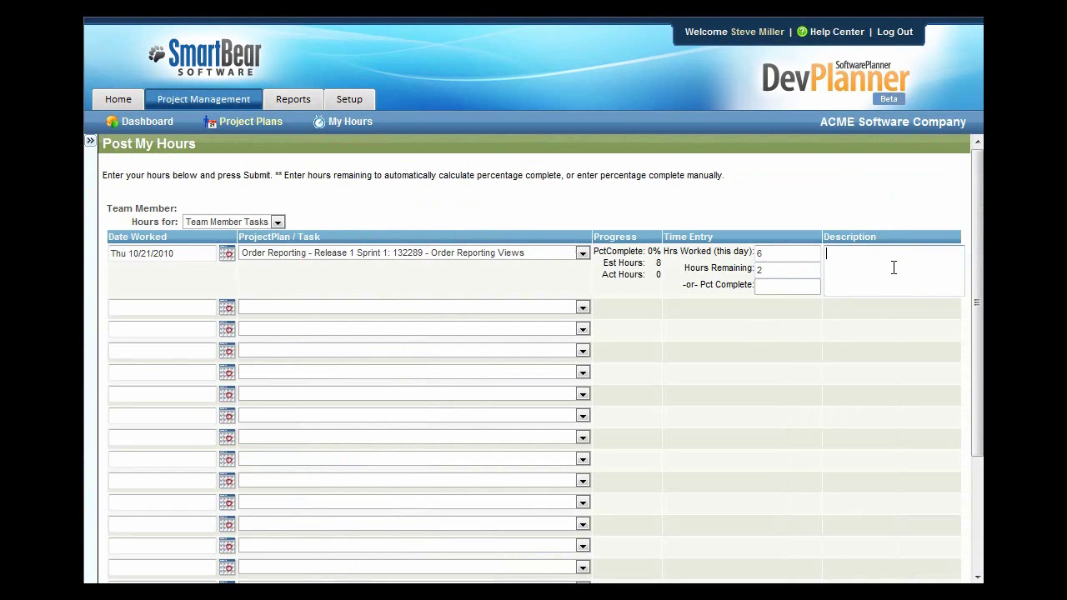
{"action": "type", "text": "Worked on all views."}
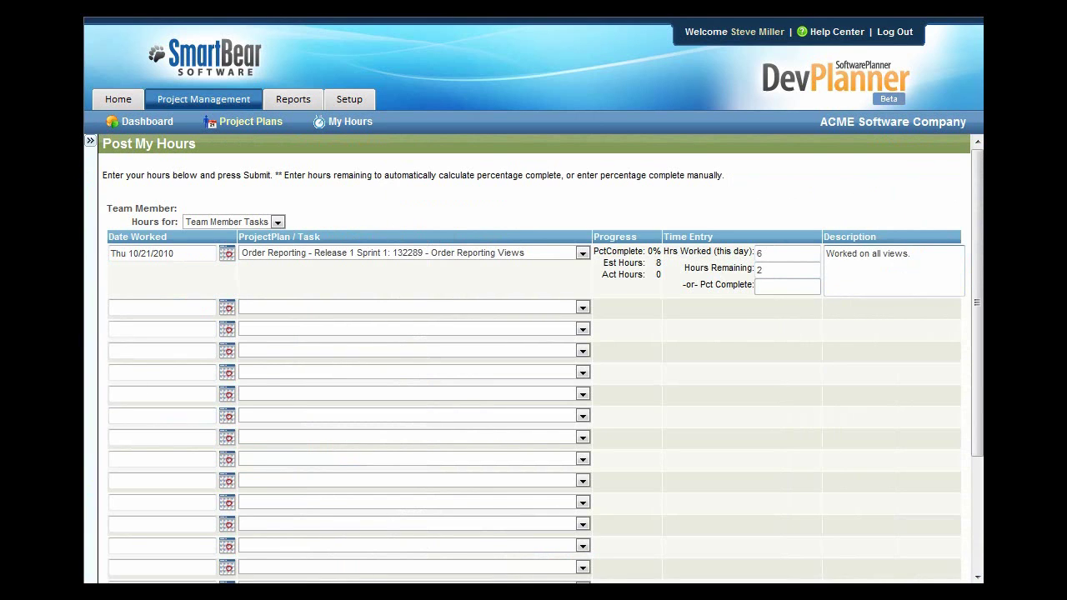
{"action": "left_click_drag", "start_coordinate": [979, 308], "coordinate": [972, 484]}
{"action": "left_click", "coordinate": [534, 567]}
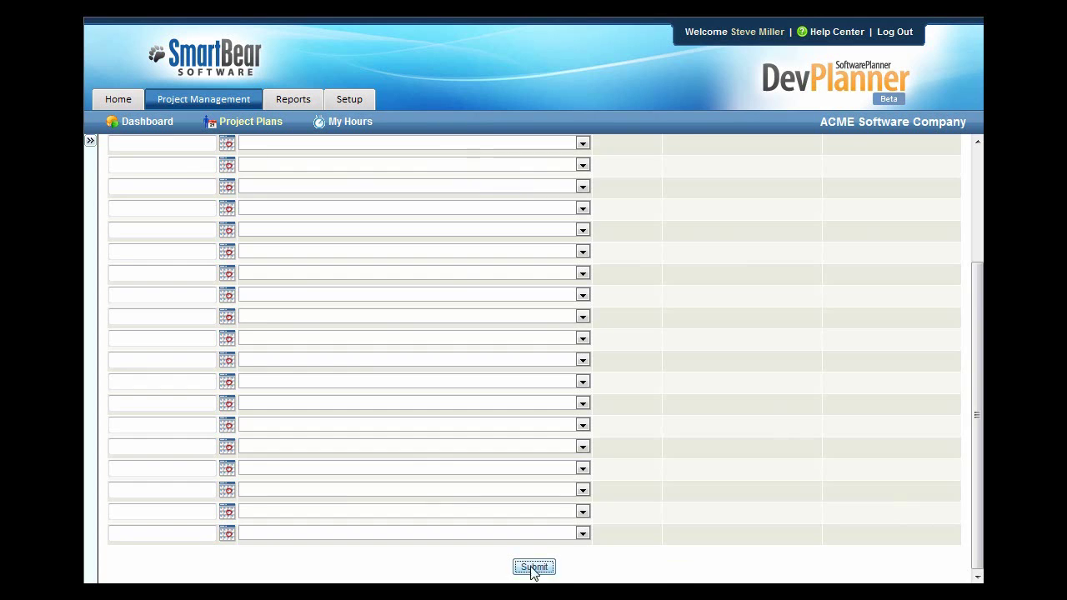
Return to the project plans and review my posted hours for the Order Reporting - Release 1 Sprint 1 plan
{"action": "left_click", "coordinate": [253, 125]}
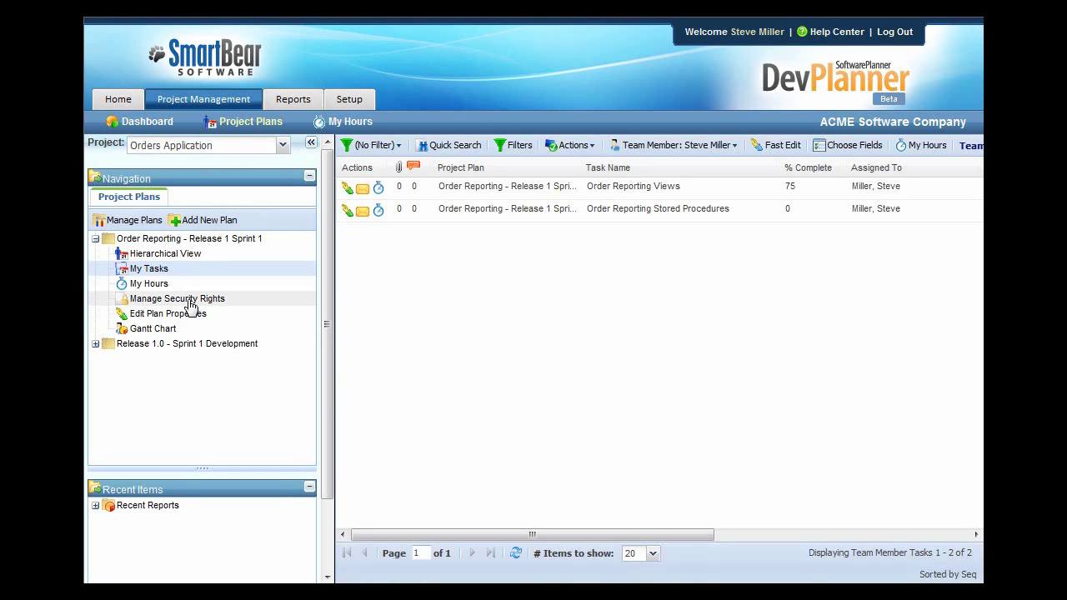
{"action": "left_click", "coordinate": [162, 284]}
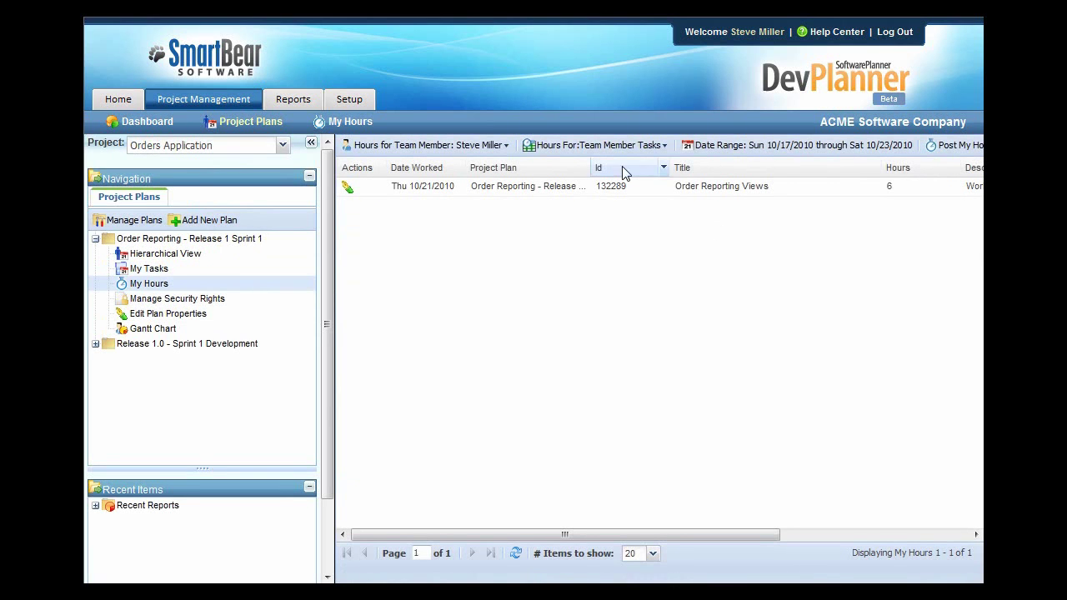